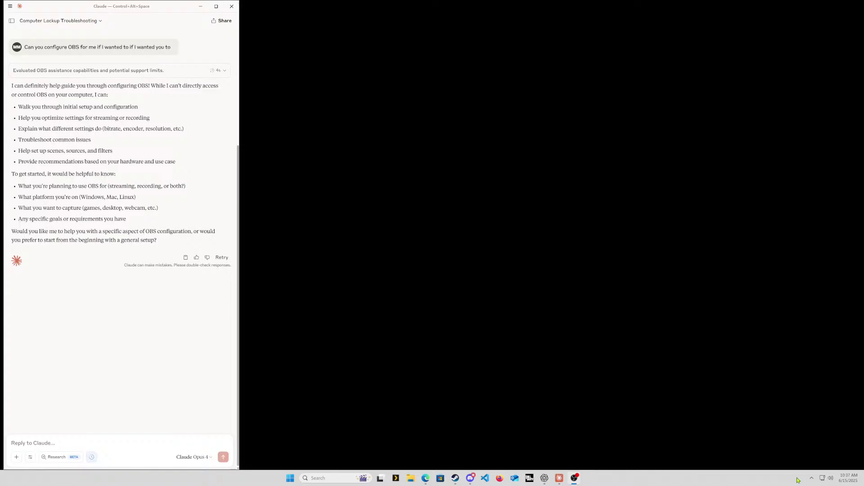
Open the GG app from the hidden background apps and move its window off this display
left_click(812, 479)
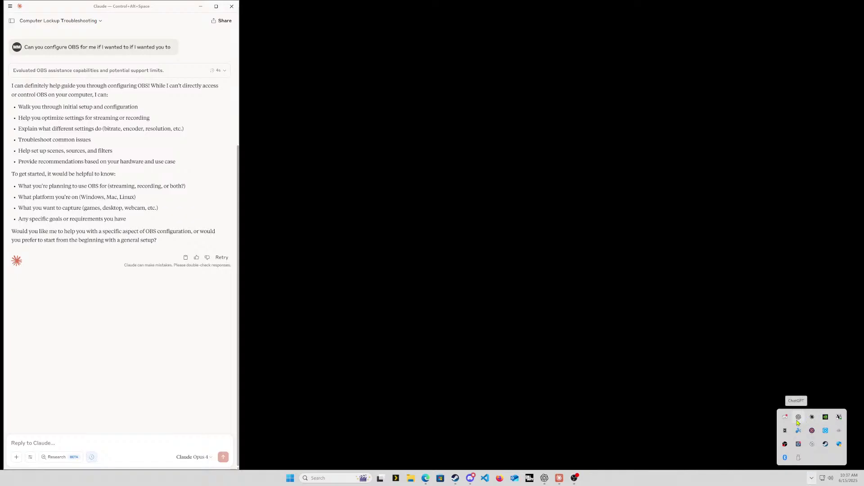
left_click(812, 444)
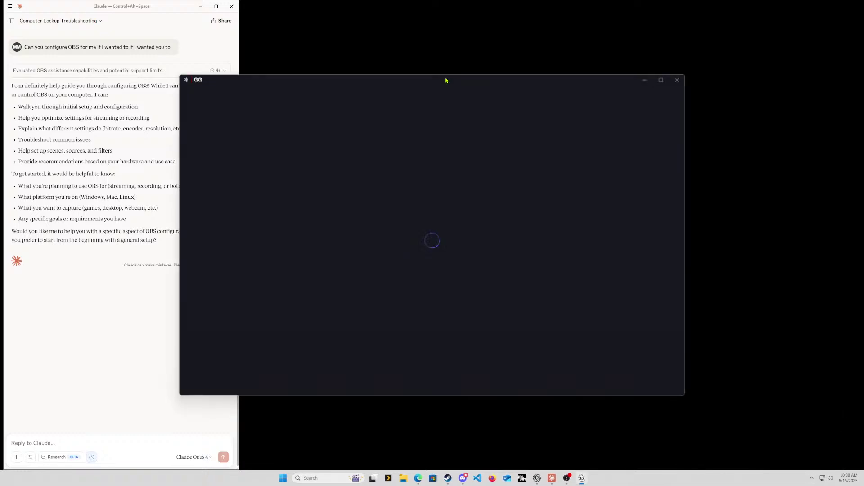
left_click_drag(446, 79, 560, 0)
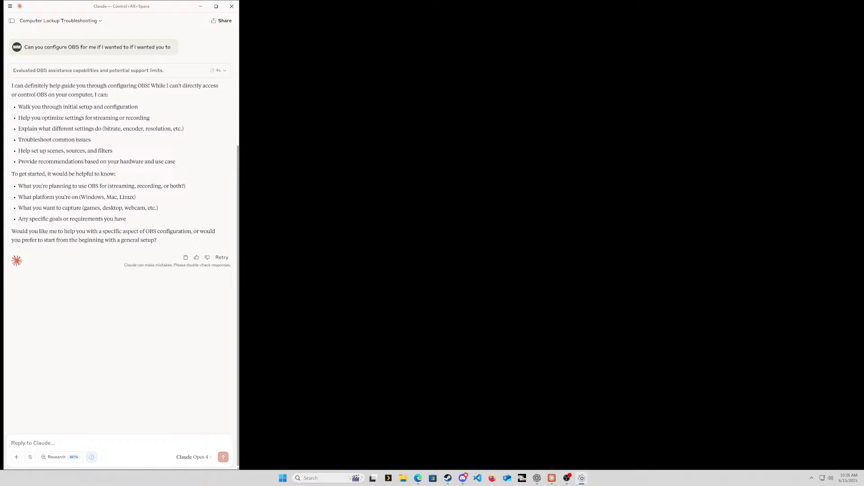
Return to the Claude chat and send the dictated message "In OBS let's not picking up my mic"
key("alt+Tab")
key("alt+Tab")
key("alt+Tab")
key("super+h")
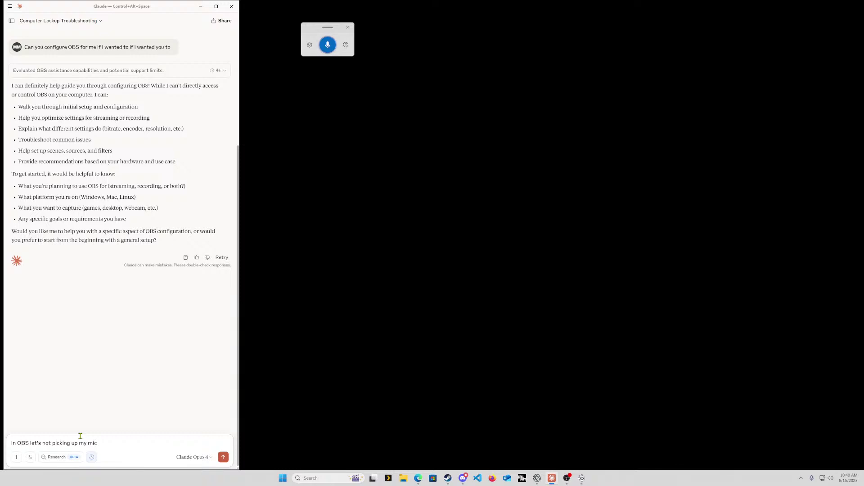
key("Return")
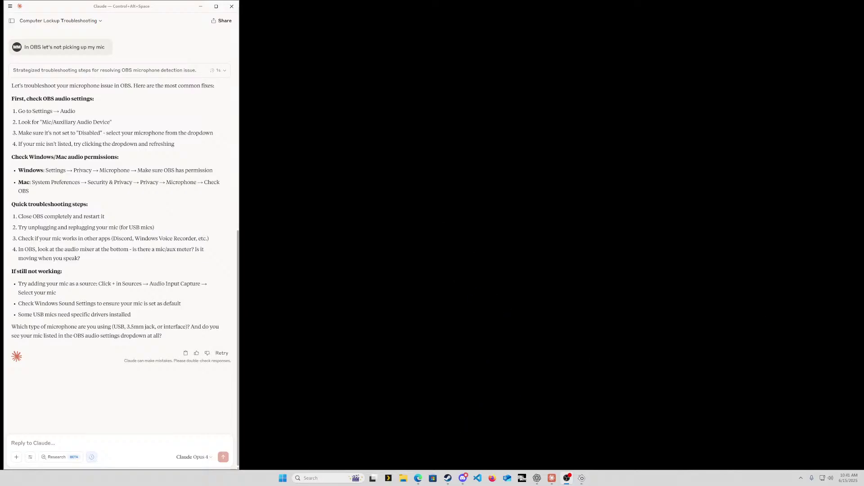
Dictate and send "So I woke up this morning to my windows 11 machine locked up can you help me identify why?"
key("alt+Tab")
left_click(68, 448)
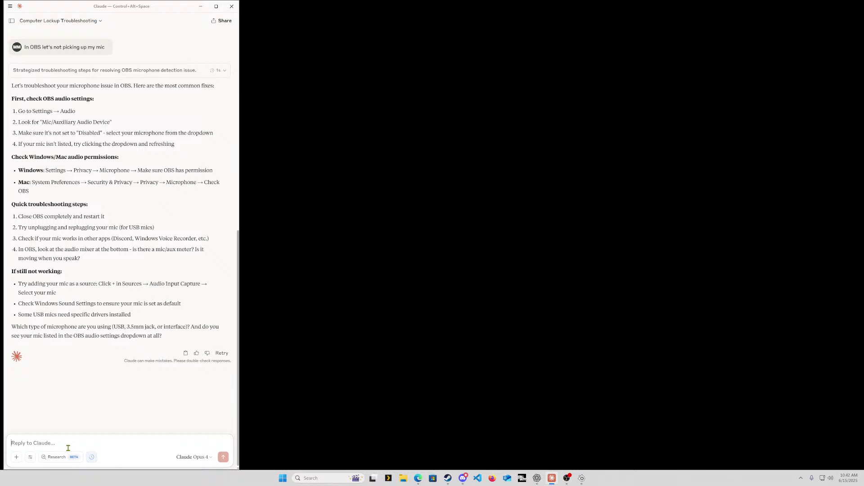
key("super+h")
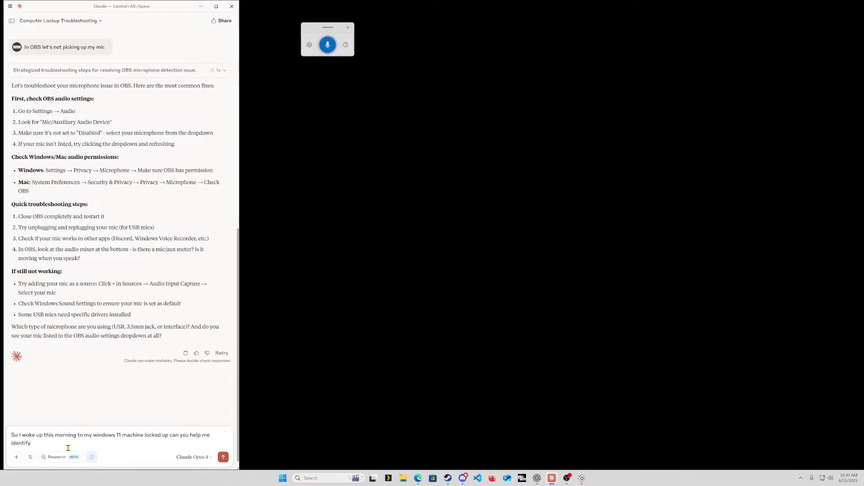
key("Return")
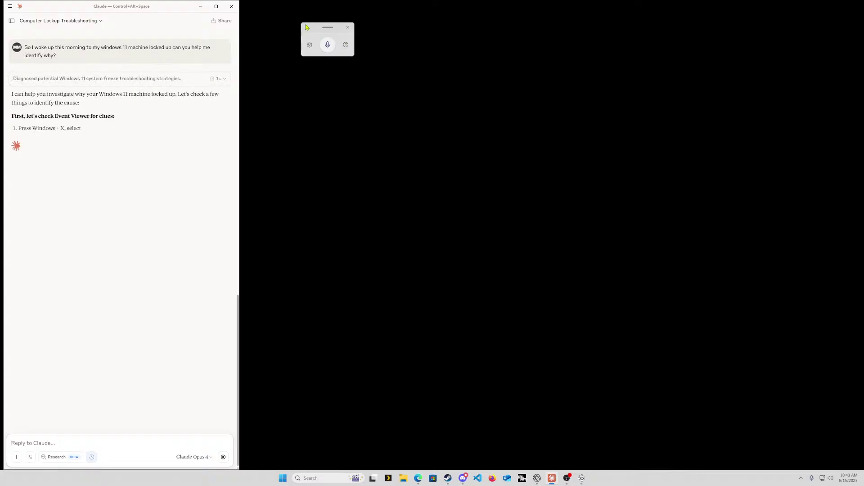
Move the dictation widget closer to the chat and send "No I want you to use desktop commander and investigate the issue for me"
left_click_drag(309, 27, 276, 12)
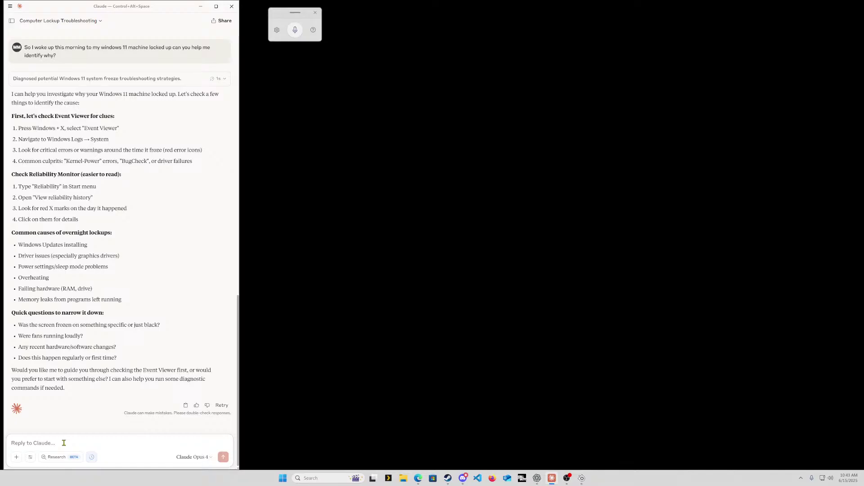
left_click(78, 442)
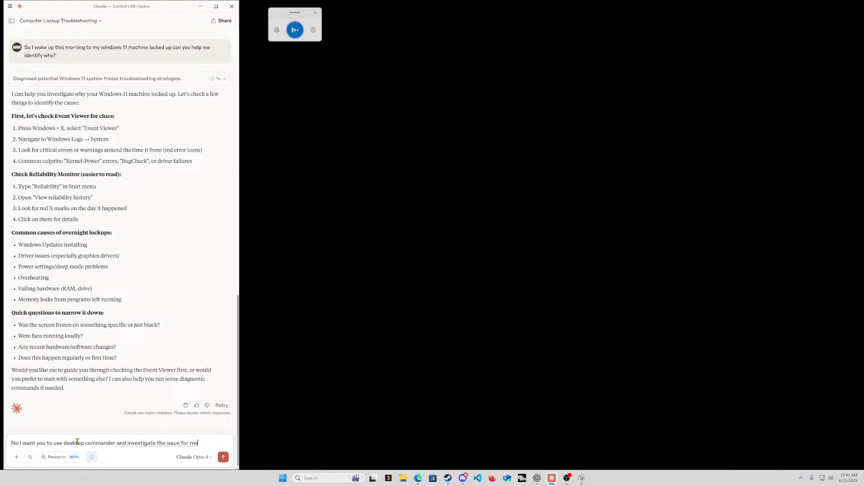
key("Return")
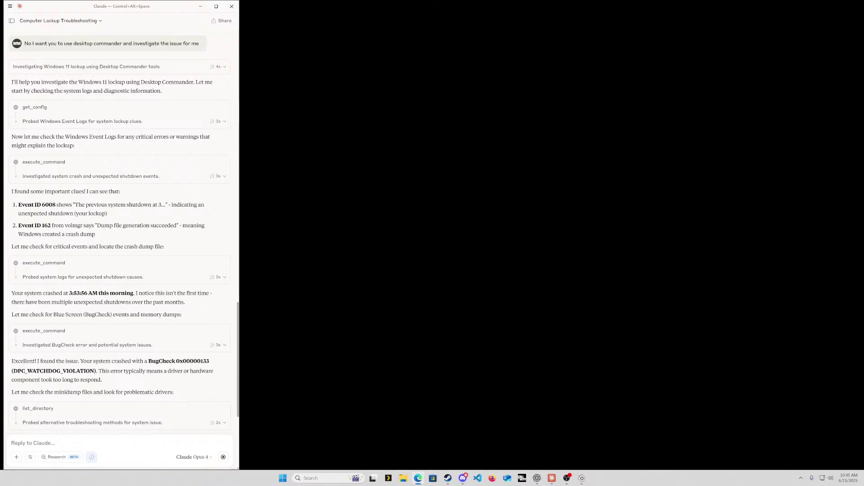
Read through Claude's lockup investigation, from the event log checks to the summary of findings and recommendations
scroll(175, 319, "down", 5)
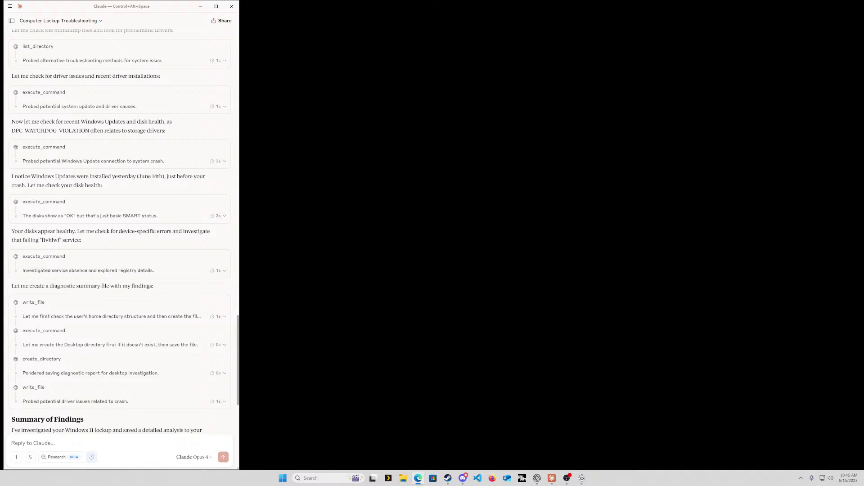
scroll(160, 197, "down", 4)
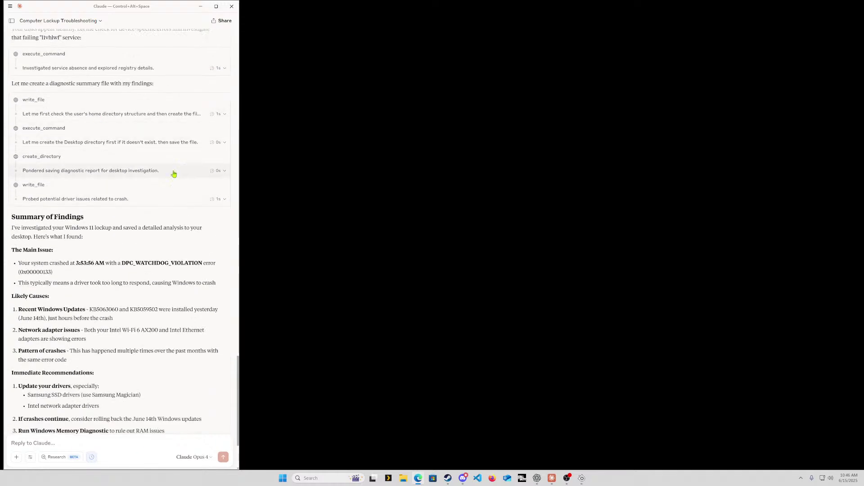
scroll(187, 211, "down", 2)
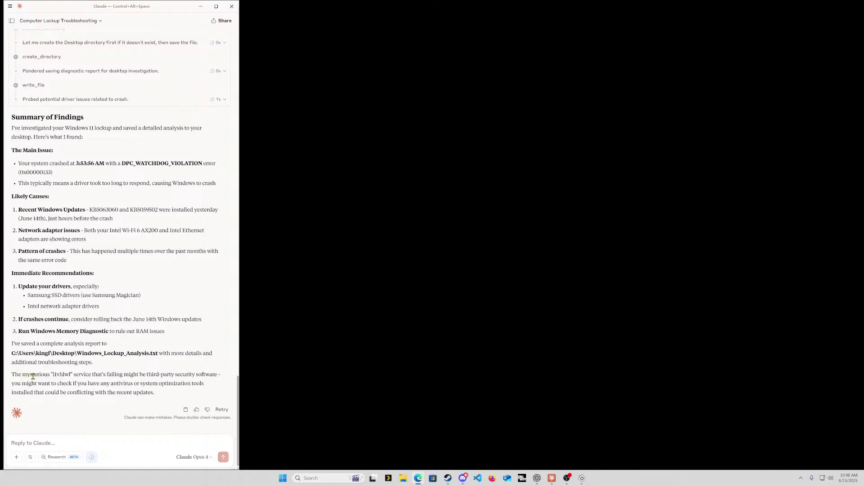
scroll(111, 370, "up", 15)
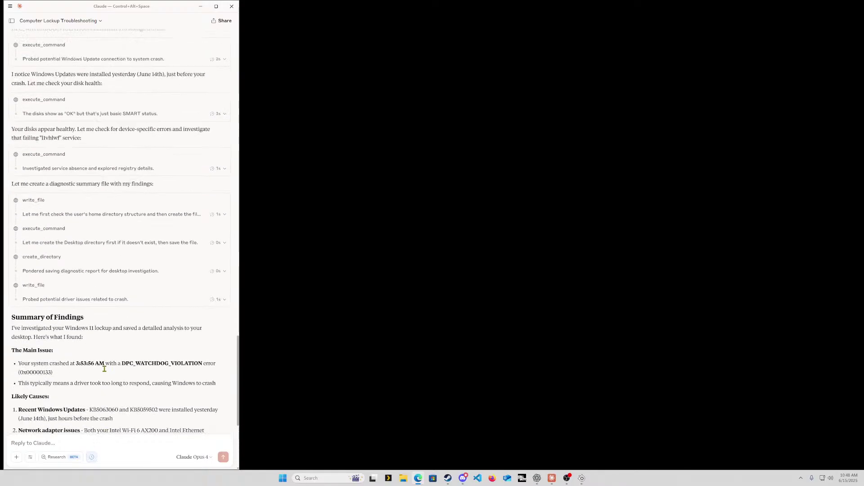
scroll(109, 372, "up", 6)
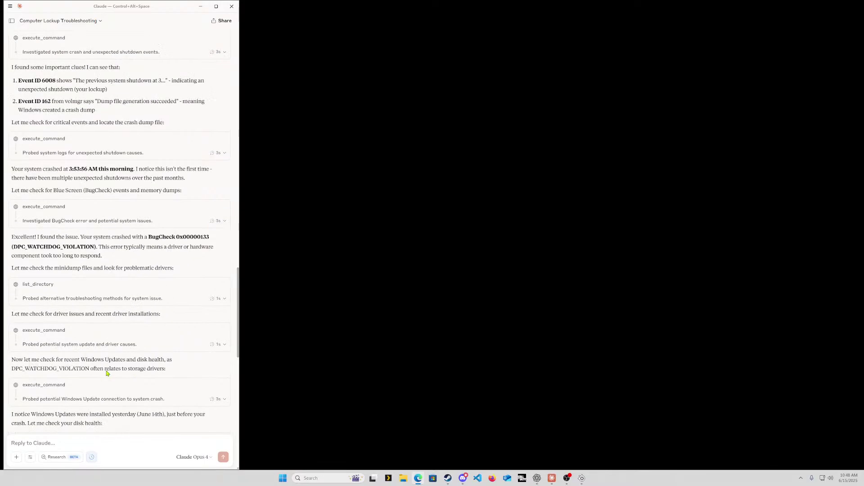
scroll(112, 372, "down", 20)
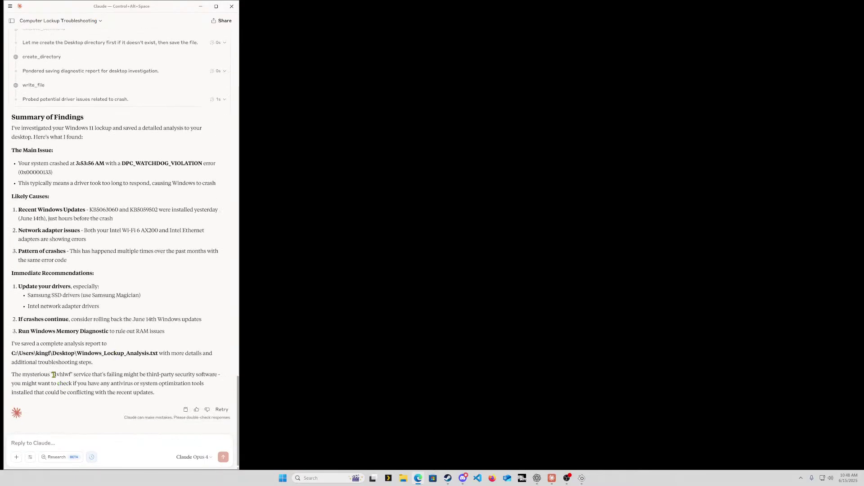
Copy the service name l1vhlwf into a reply with Research enabled and send it with "Tell me more about this let's research the topic"
left_click_drag(54, 375, 76, 375)
left_click(136, 375)
left_click_drag(52, 374, 72, 374)
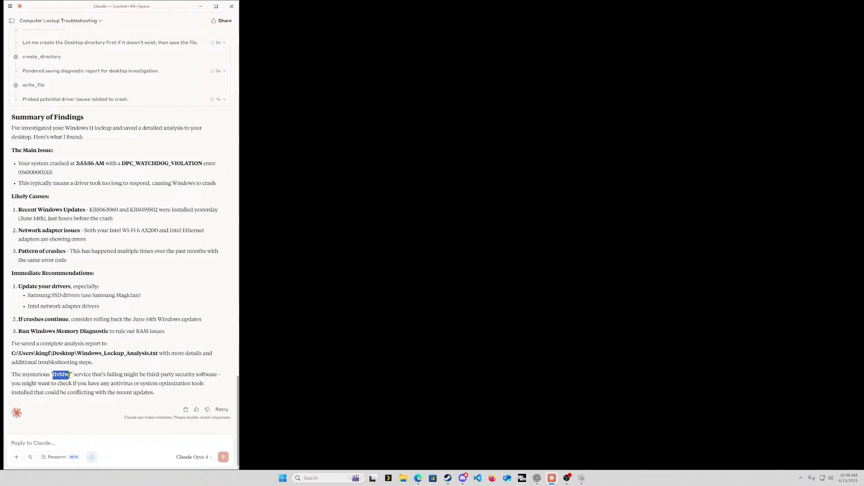
right_click(66, 374)
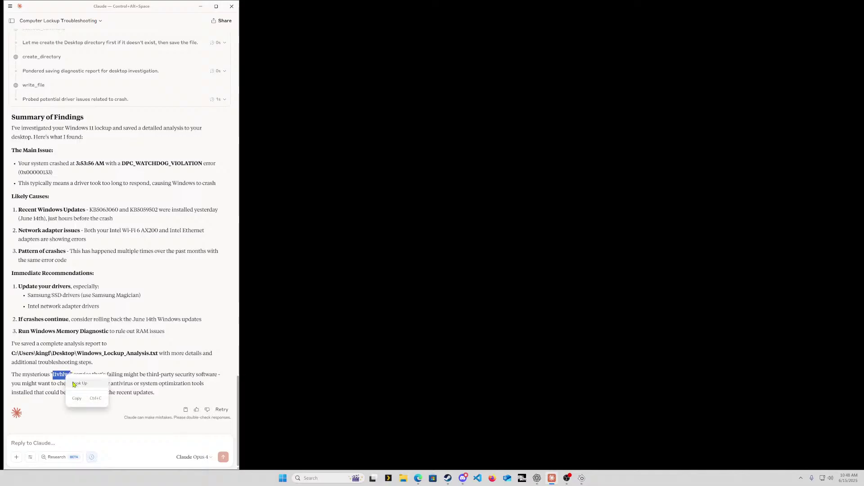
left_click(79, 382)
left_click(78, 436)
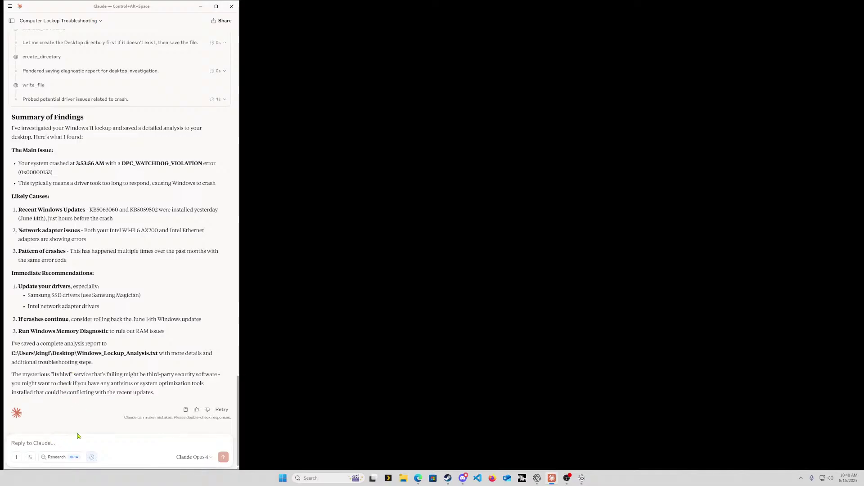
key("ctrl+v")
key("super+h")
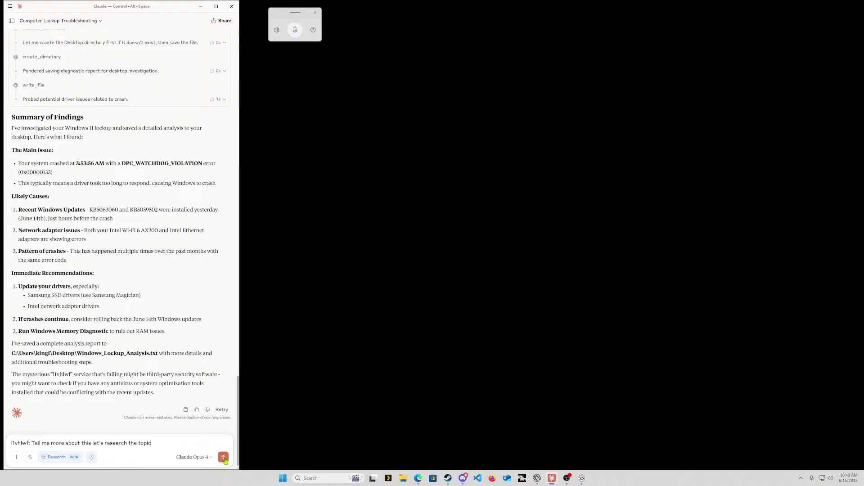
left_click(223, 458)
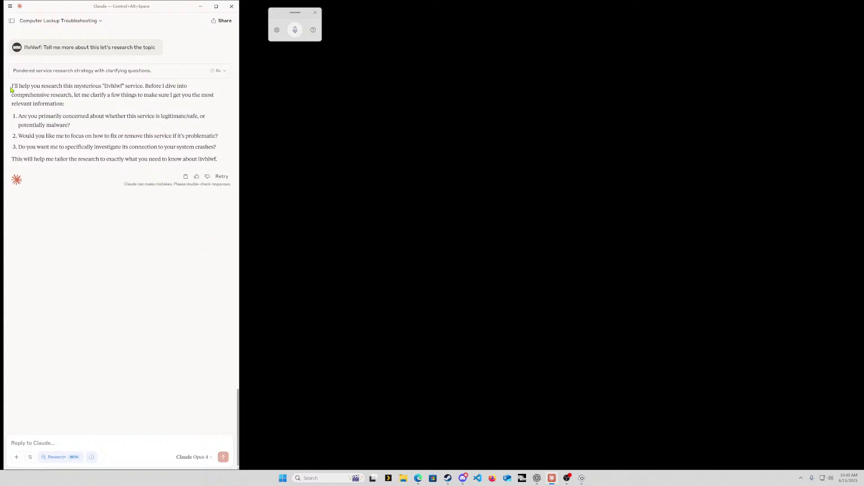
Reply "Let's dig it into this:" followed by Claude's copied first question about whether the service is legitimate/safe or potentially malware
left_click_drag(11, 86, 213, 104)
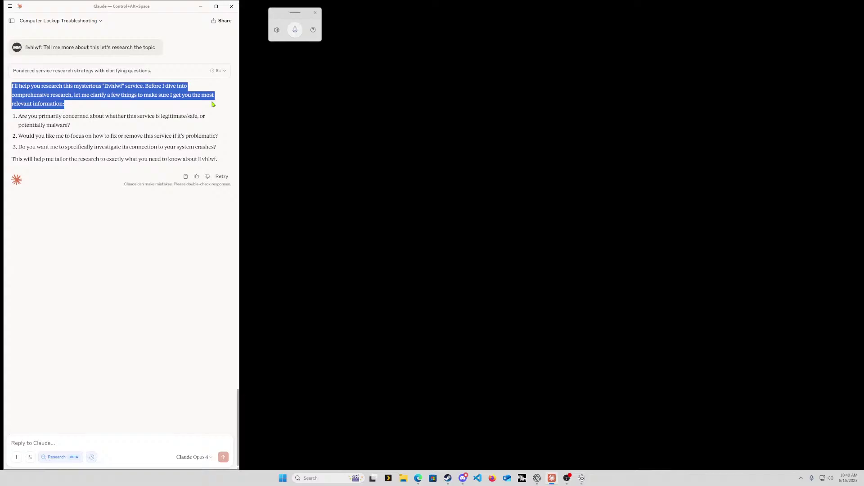
left_click(104, 186)
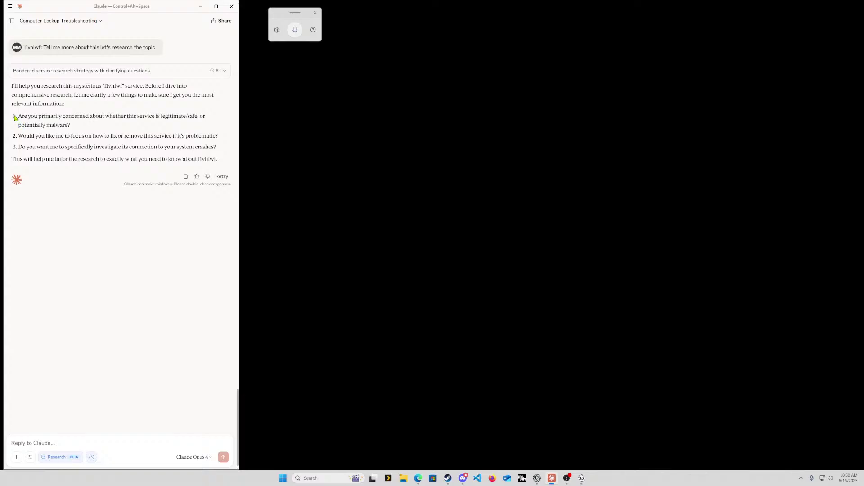
left_click_drag(12, 117, 79, 128)
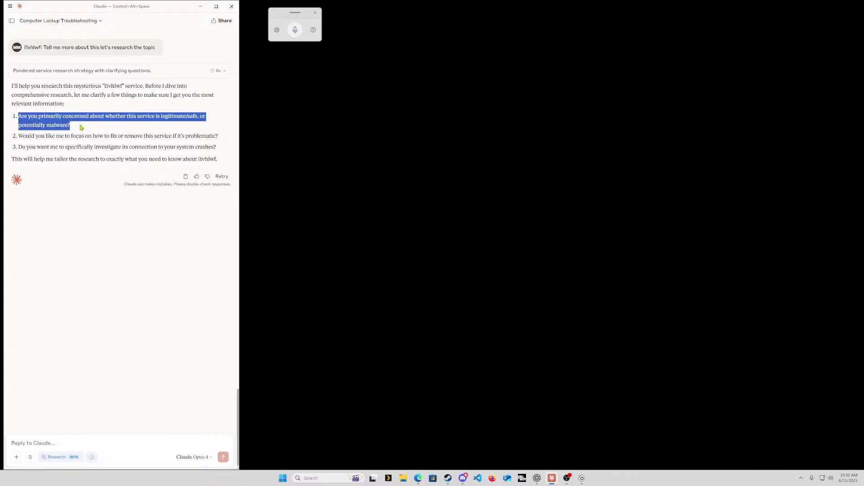
left_click(49, 443)
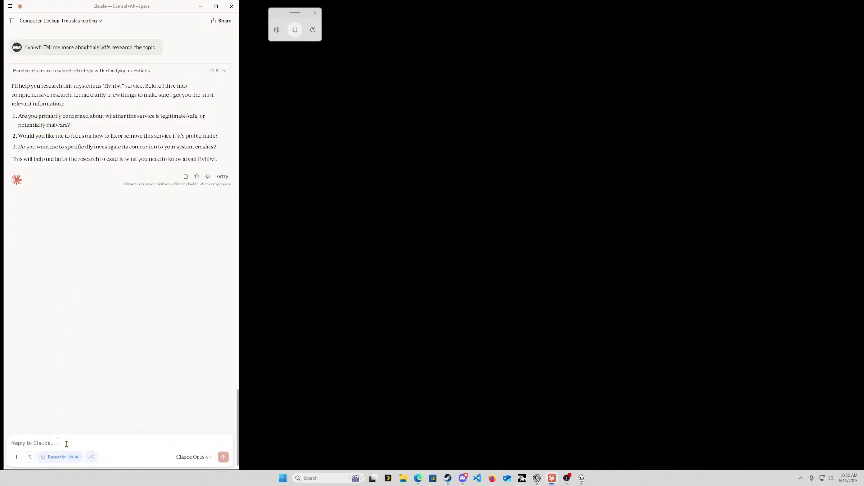
type("le")
key("BackSpace")
key("super+h")
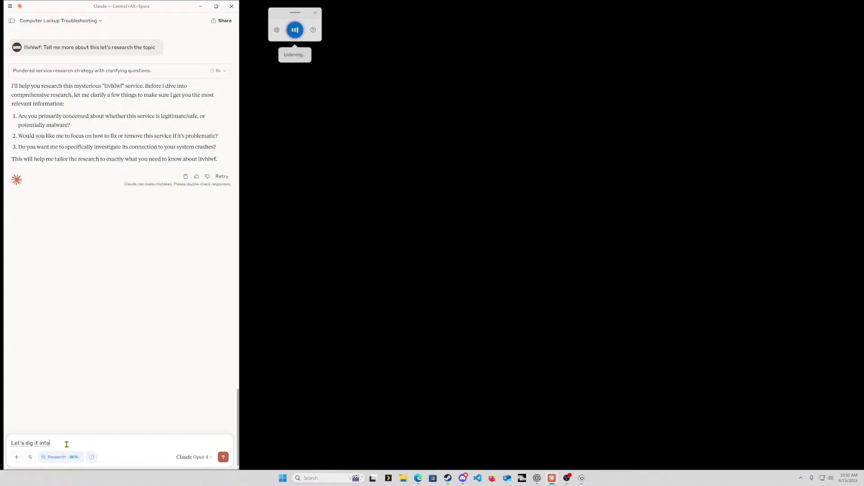
type(":")
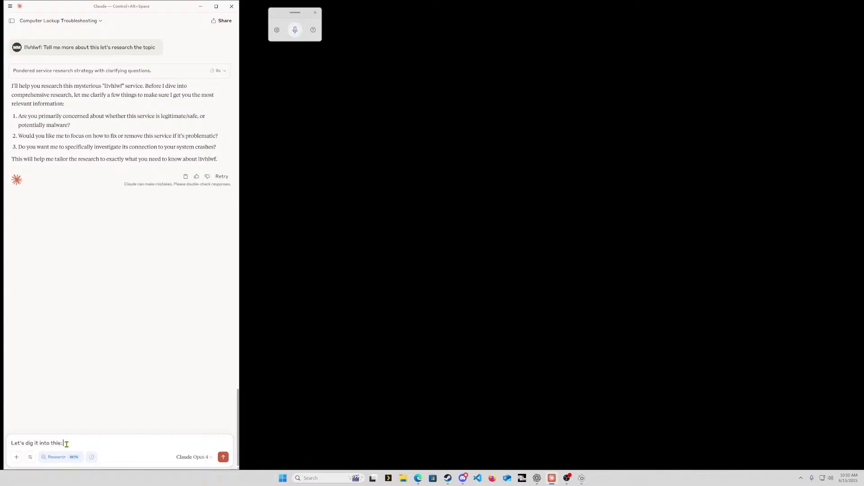
key("ctrl+v")
key("Return")
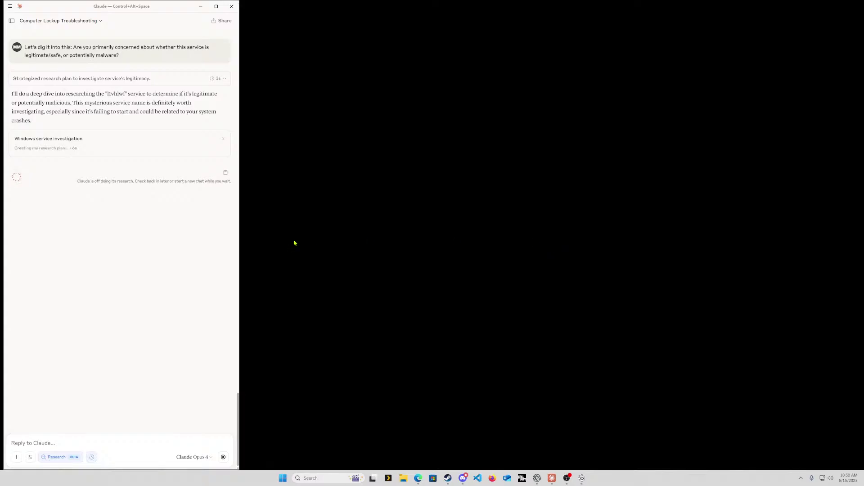
Widen the Claude window to about three quarters of the screen and enlarge its text for reading
left_click_drag(241, 228, 641, 220)
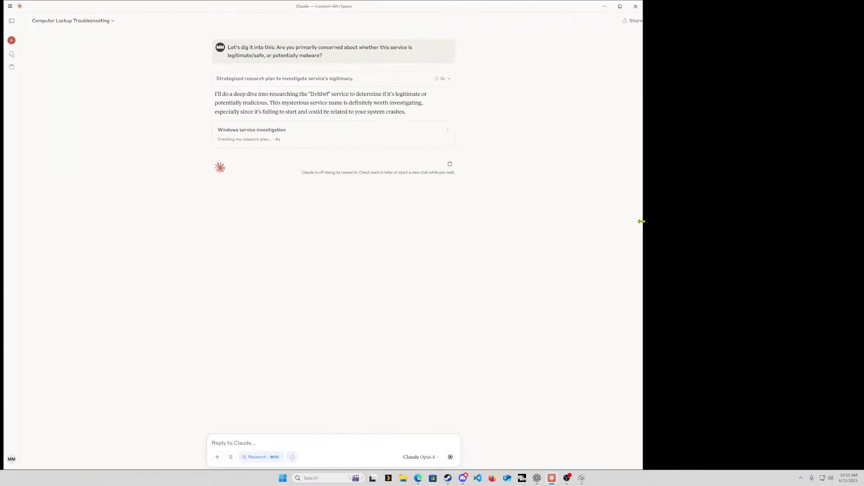
key("ctrl+plus")
key("ctrl+plus")
key("ctrl+plus")
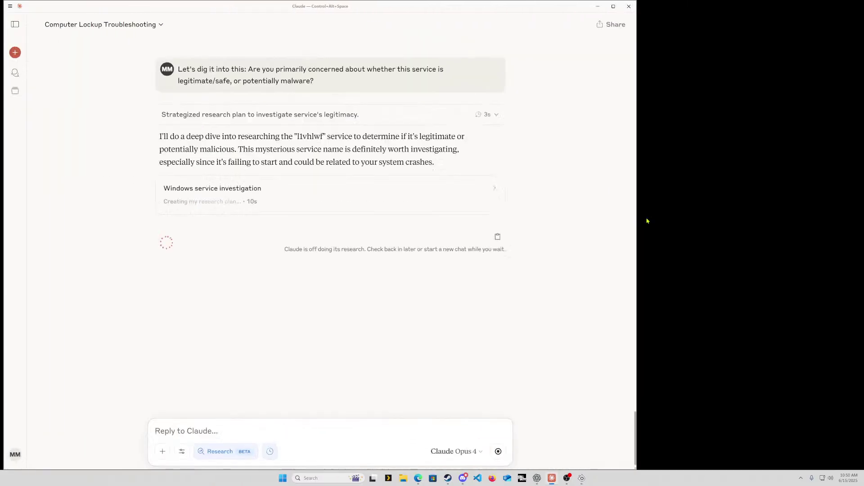
key("ctrl+plus")
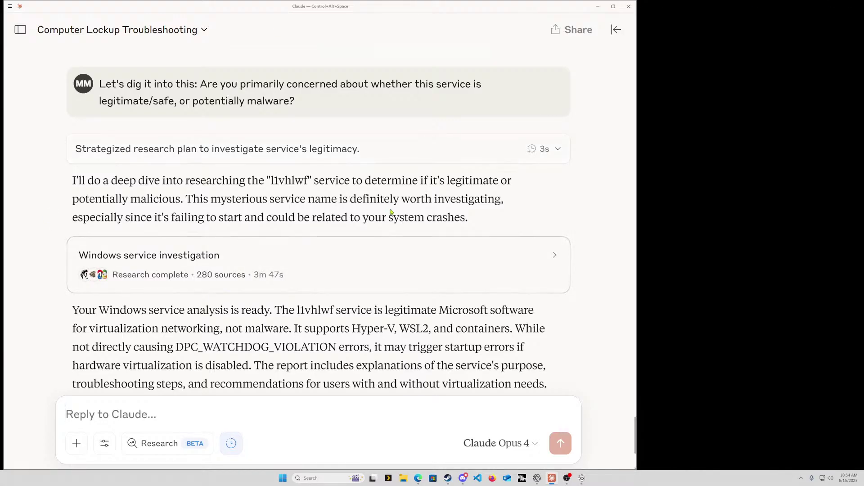
Examine the completed research summary on the l1vhlwf service down to the attached analysis document
scroll(532, 221, "down", 1)
scroll(569, 239, "down", 1)
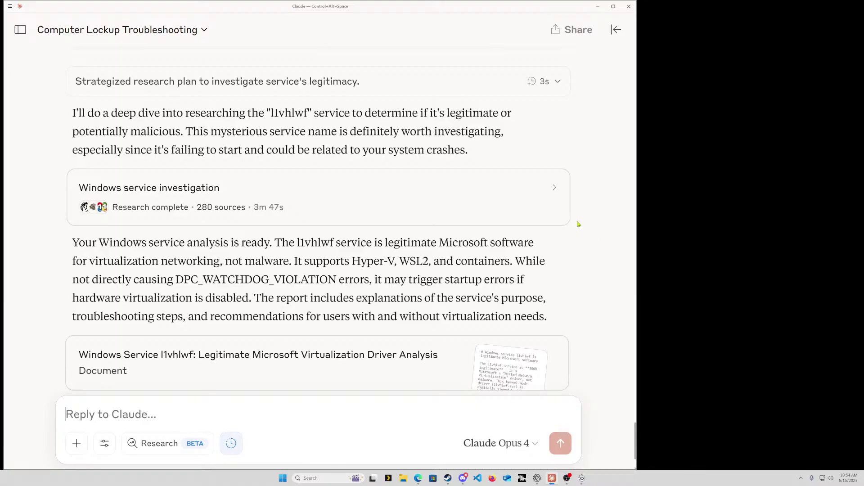
scroll(578, 231, "down", 1)
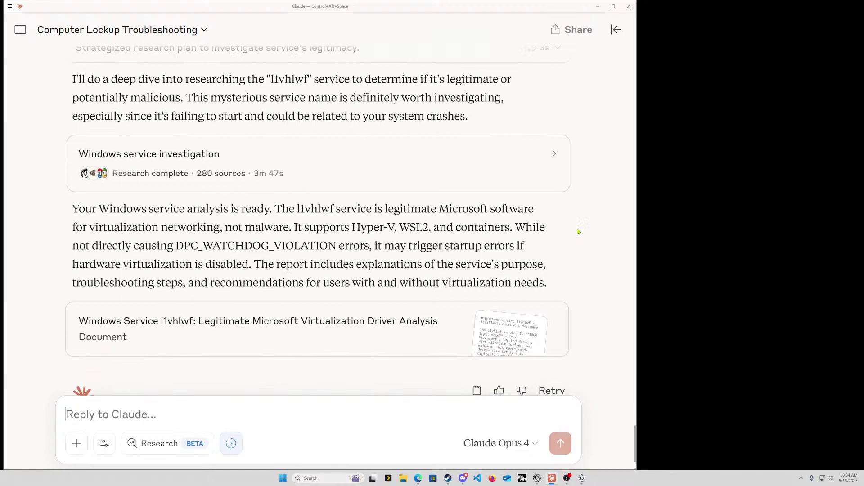
scroll(578, 231, "down", 1)
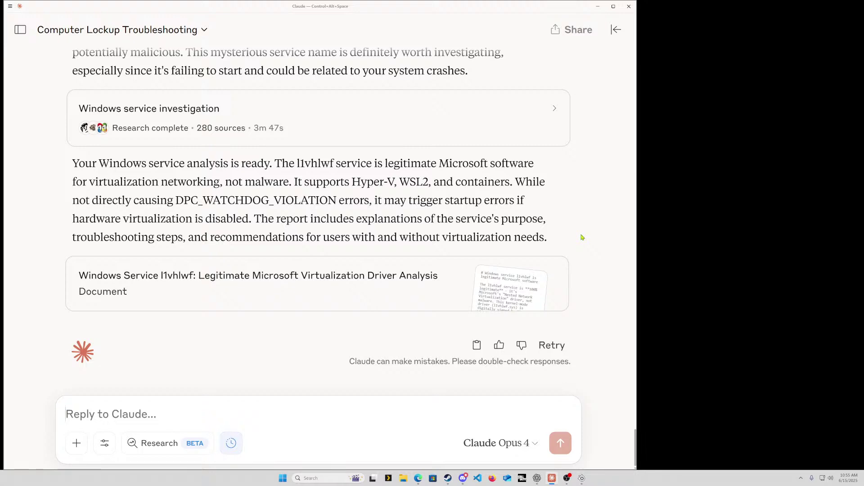
Review the earlier Summary of Findings and recommendations about the lockup, returning to the research result at the end of the chat
scroll(229, 355, "up", 8)
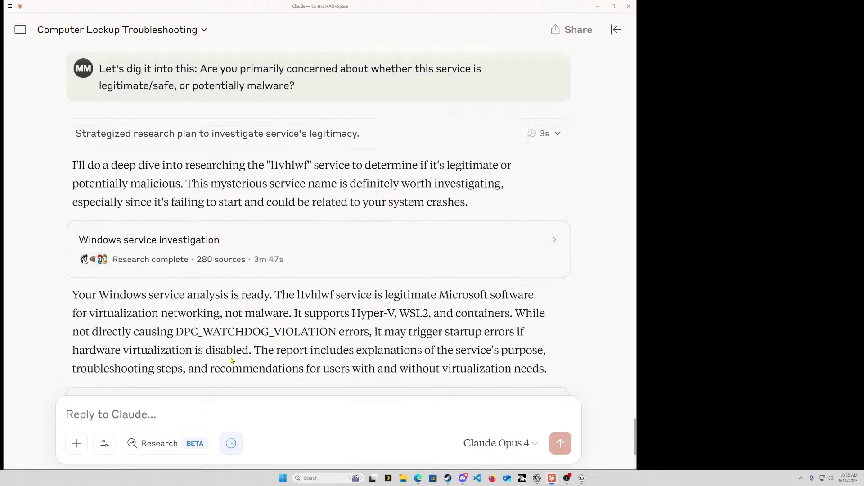
scroll(257, 268, "up", 15)
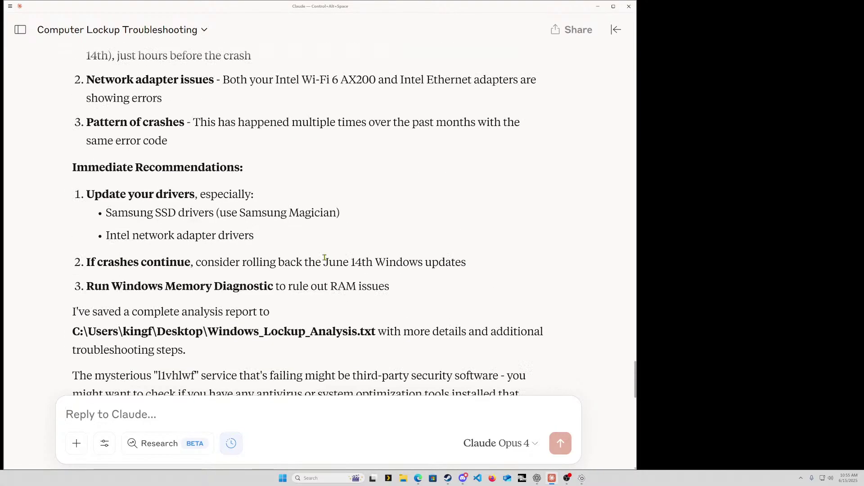
scroll(349, 257, "up", 9)
scroll(360, 256, "down", 12)
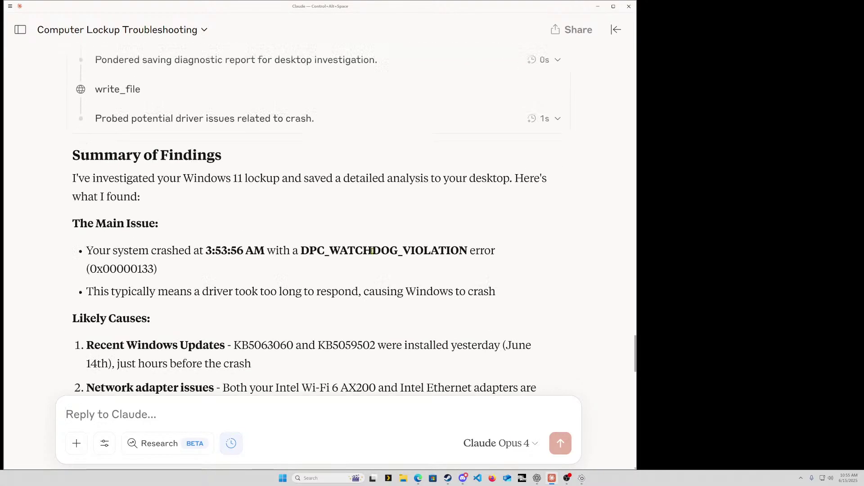
scroll(373, 255, "down", 20)
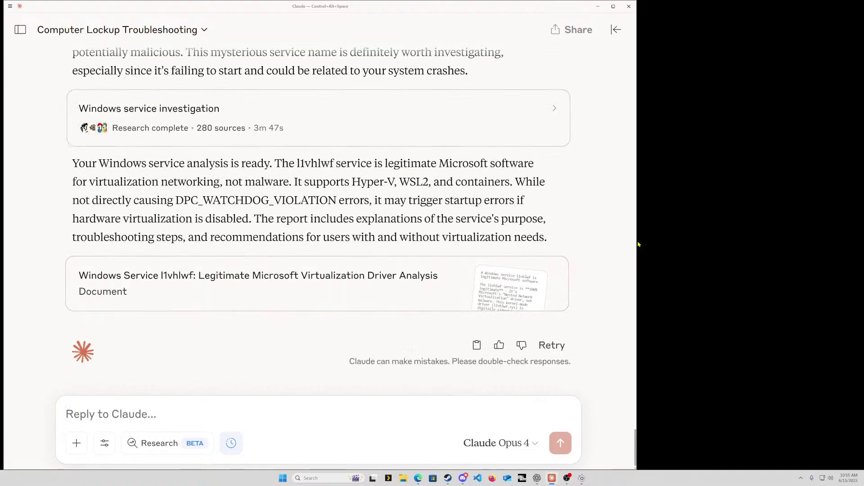
Narrow the Claude window to slightly less than half of the screen width, keeping the latest research reply in view
left_click_drag(635, 240, 475, 282)
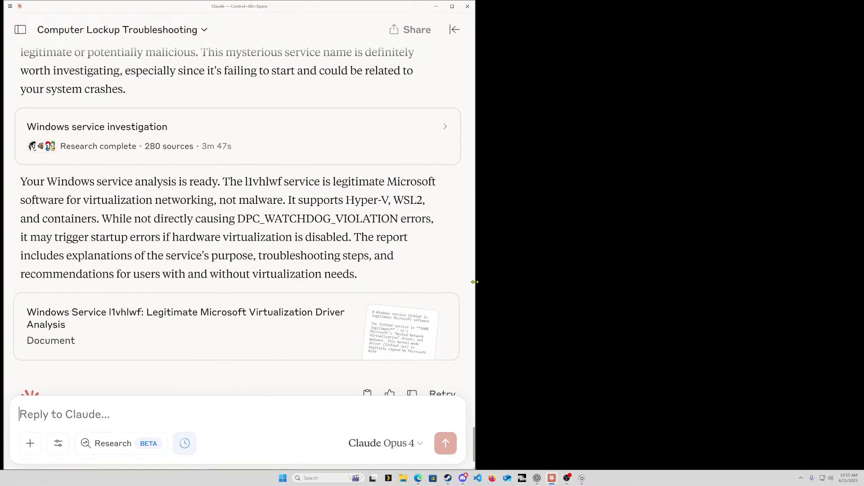
scroll(193, 256, "down", 3)
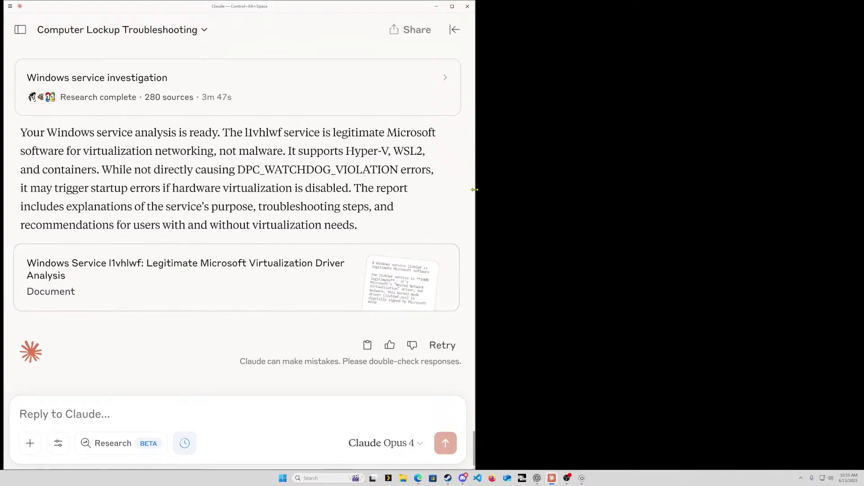
left_click_drag(473, 190, 400, 210)
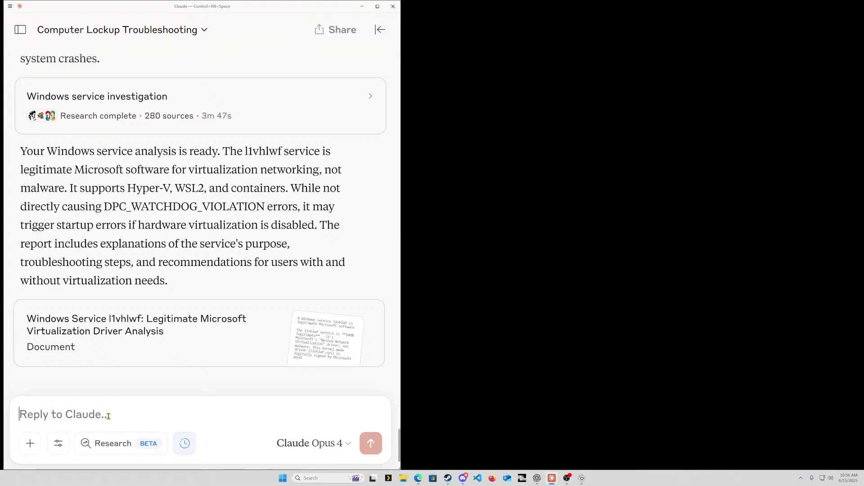
Dictate a reply explaining a BIOS setting was adjusted for lockups after idle, suspecting a low power mode "sea state" issue with the motherboard and cpu combination
key("super+h")
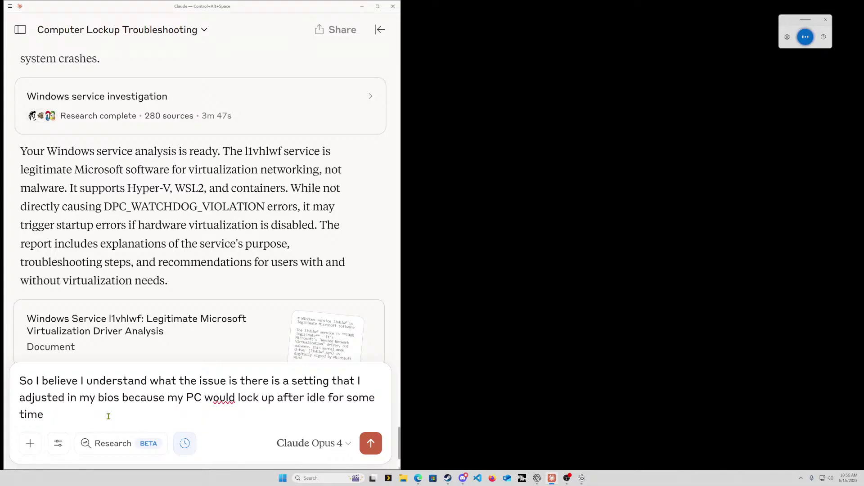
type("and I believe it's when it would go into a low power mode")
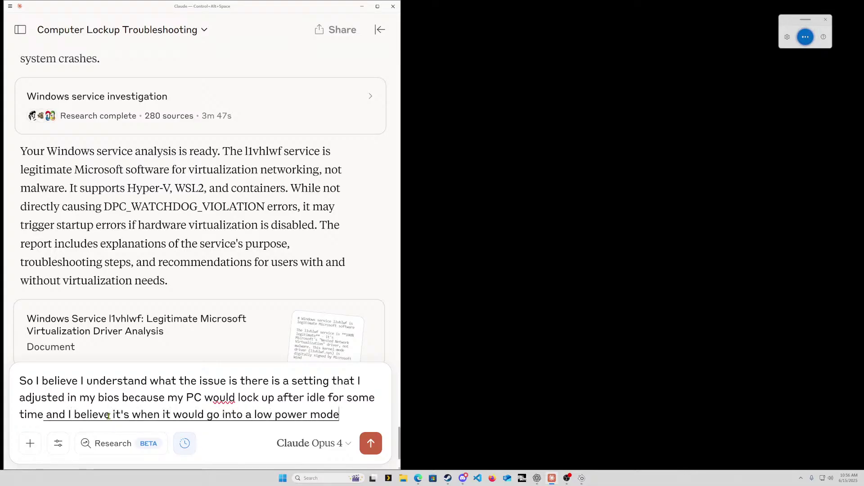
type(" and it's some weird")
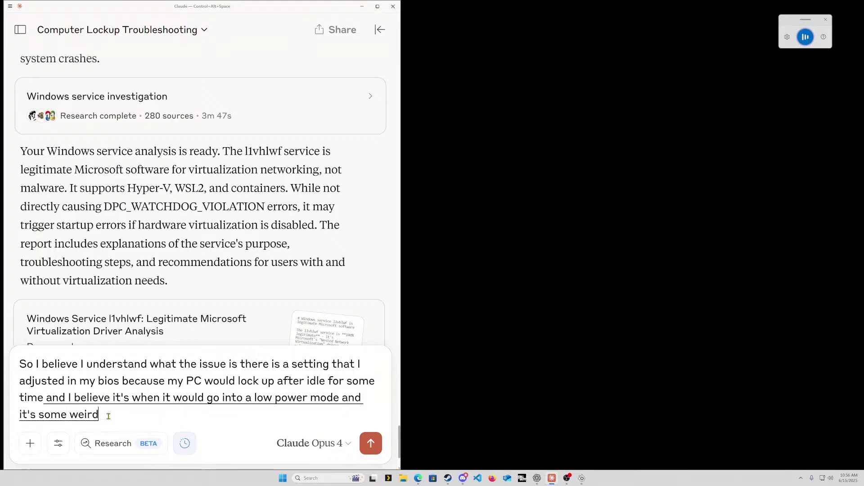
type(" sea state issue with the motherboard I have")
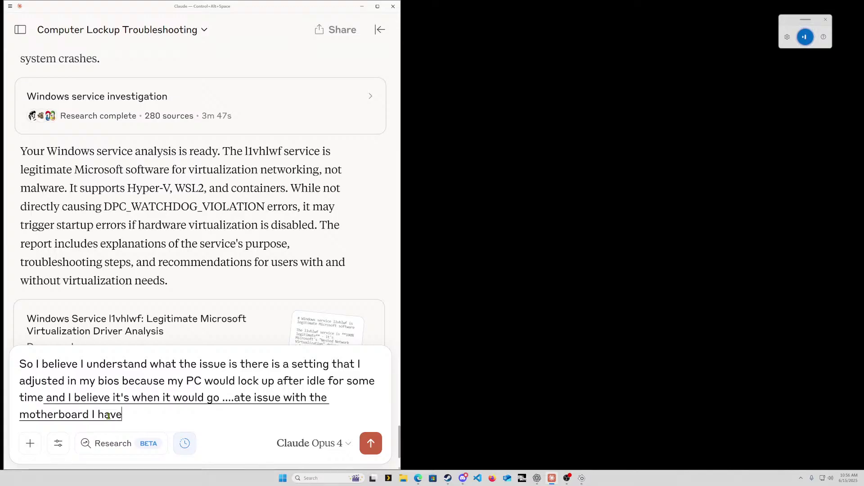
type(" maybe in combination with")
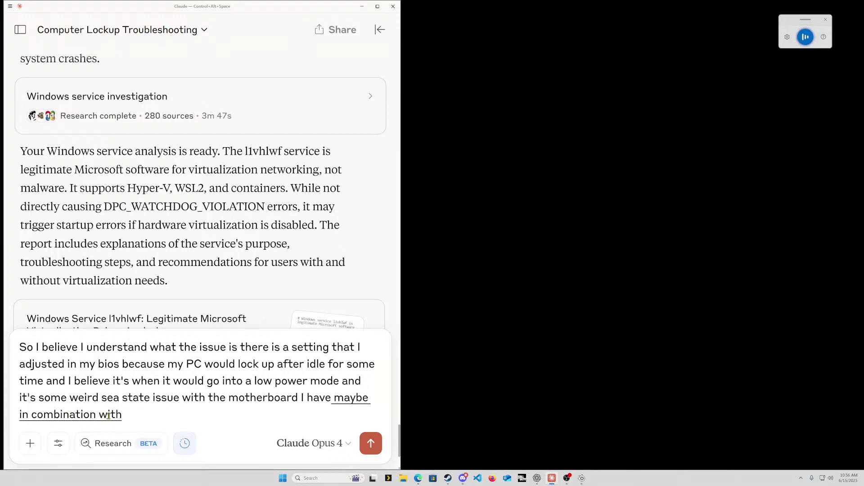
type(" the cpu I have")
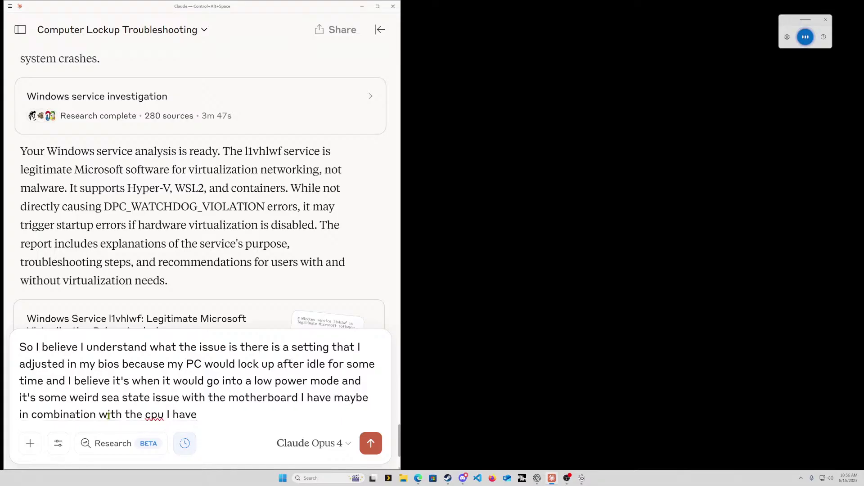
Continue the dictation, asking to investigate the hardware, its common and not so common issues in standby or low power mode, and any known bugs
type(" so let's invest")
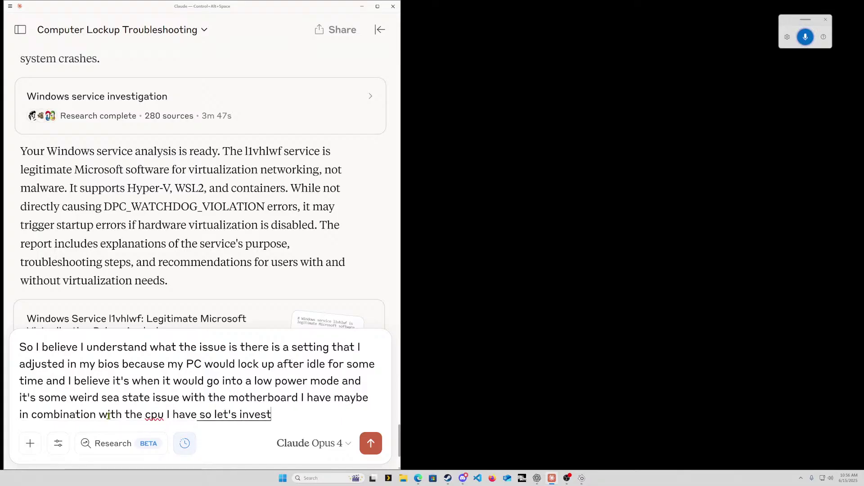
type("igate what hardware I have")
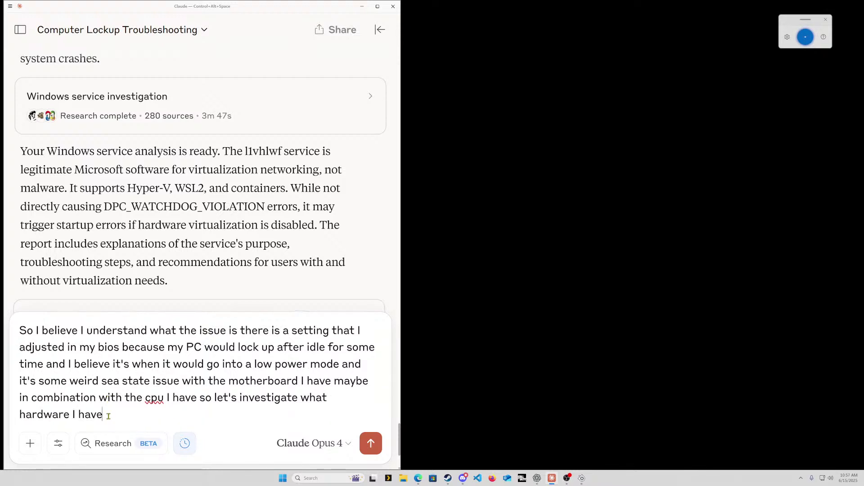
type(" and then try to")
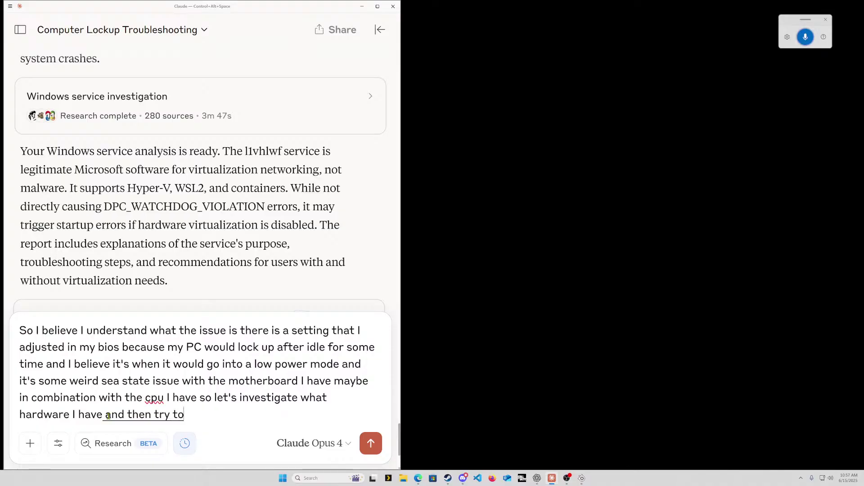
type(" understand")
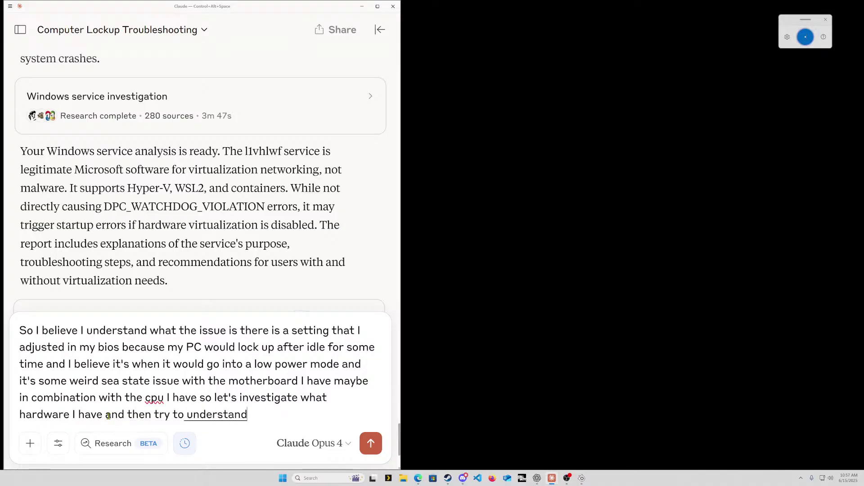
type(" common issues even")
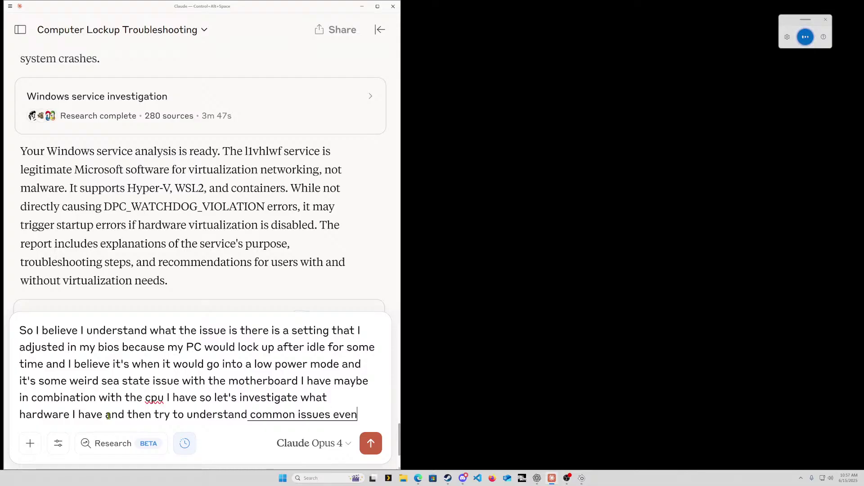
type(" not so common issues")
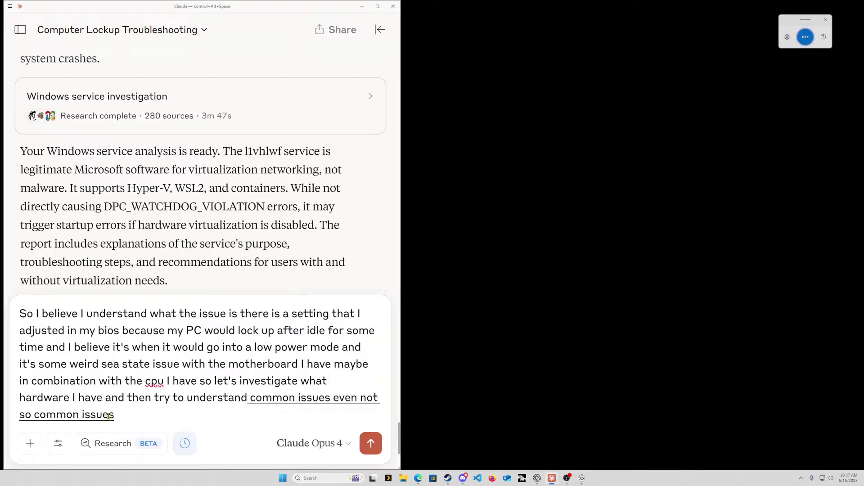
type(" with this hardware")
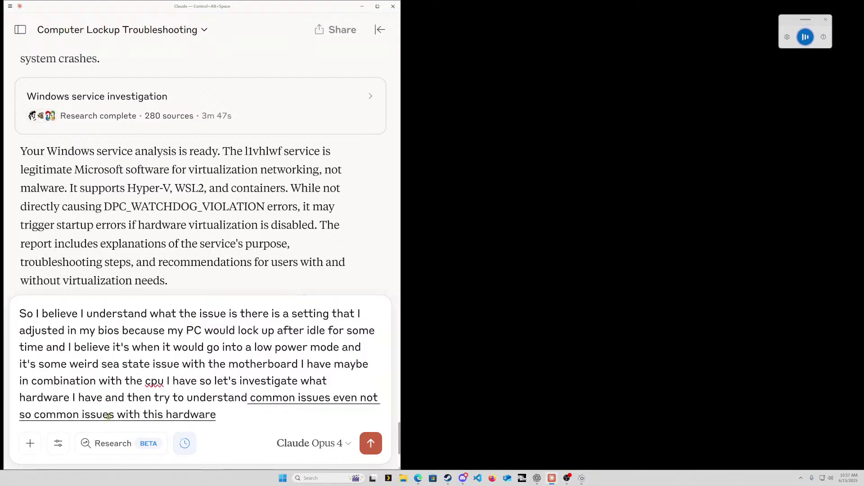
type(" when")
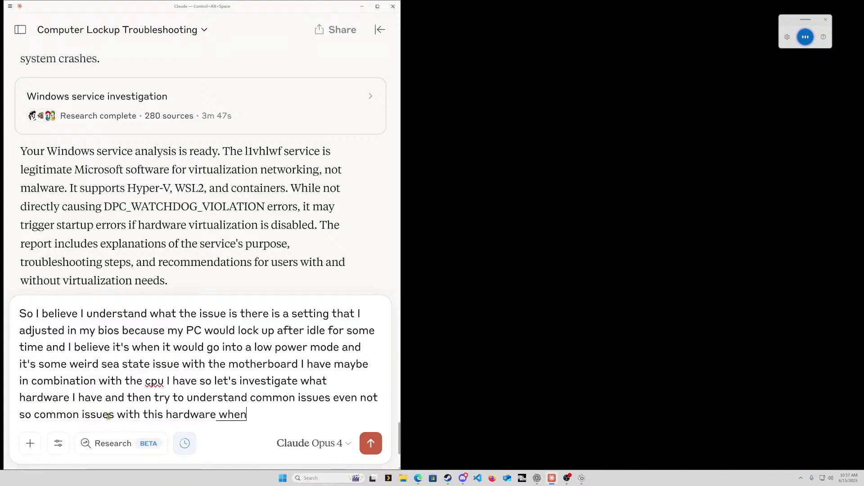
type(" it goes into standby or low power mode")
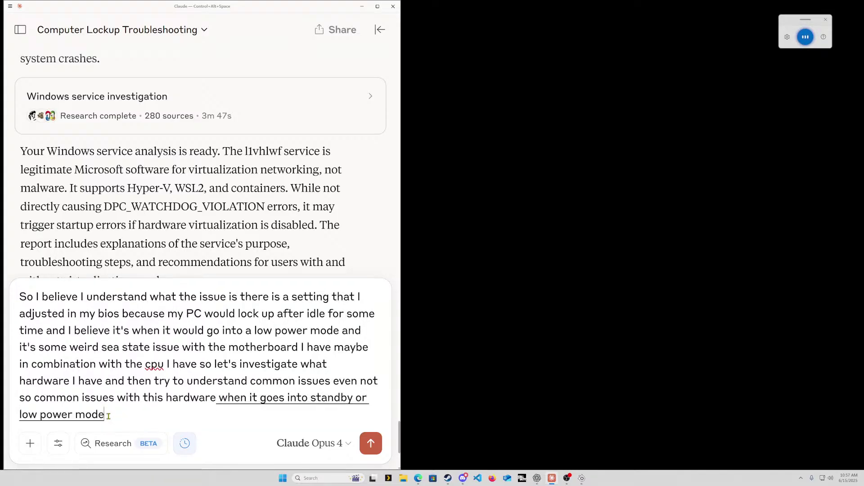
type(" are there any known bugs")
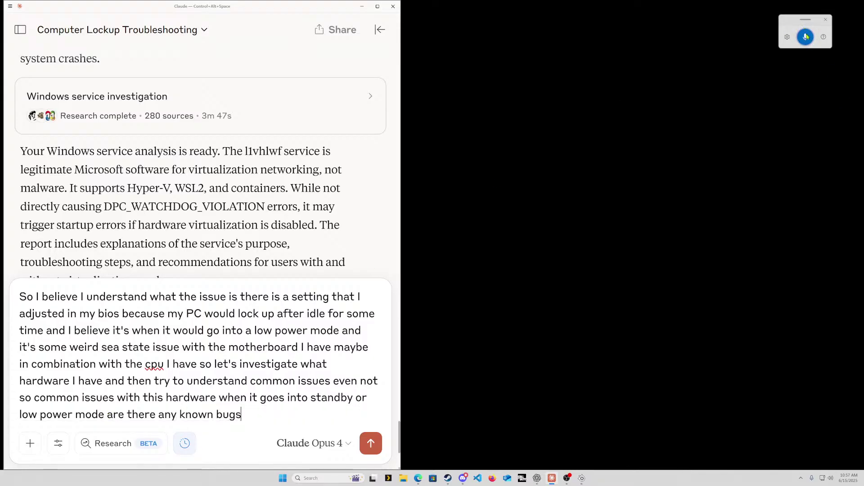
Stop the dictation, cut the drafted message, enable Research, paste the message back and send it
left_click_drag(242, 415, 15, 304)
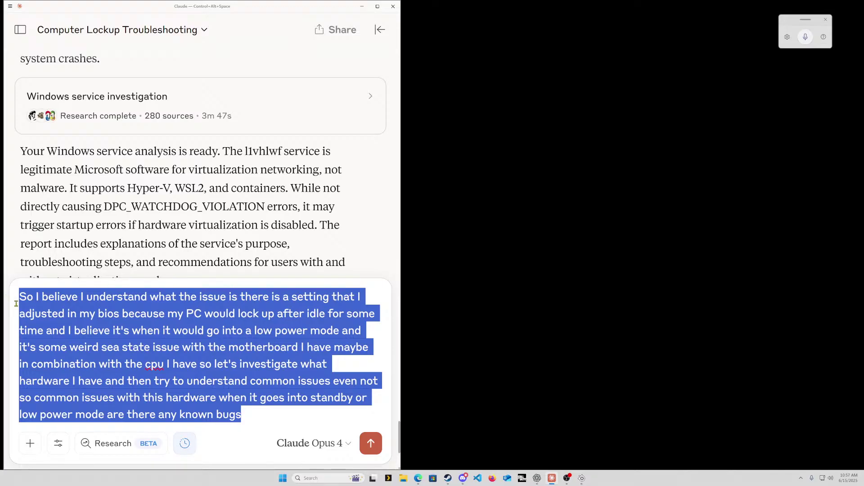
key("ctrl+x")
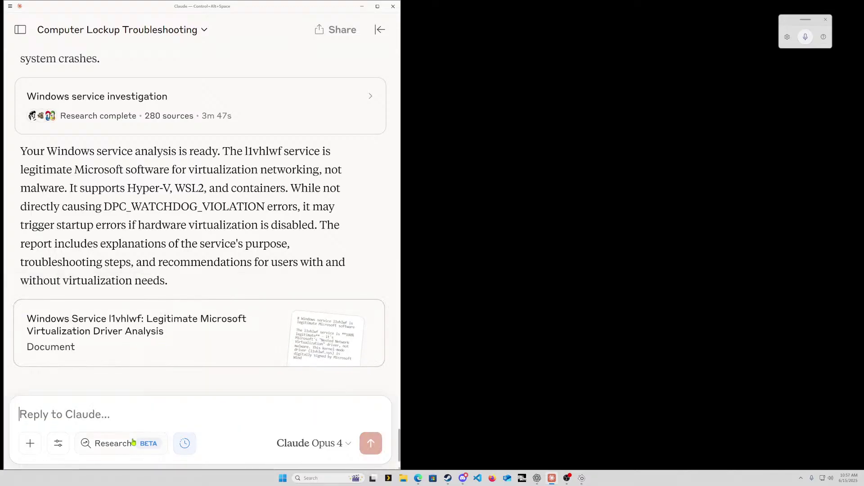
left_click(113, 443)
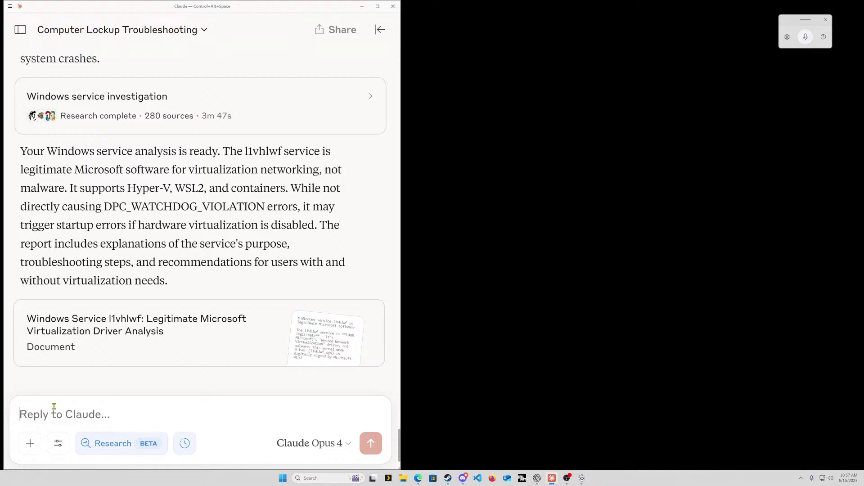
key("ctrl+v")
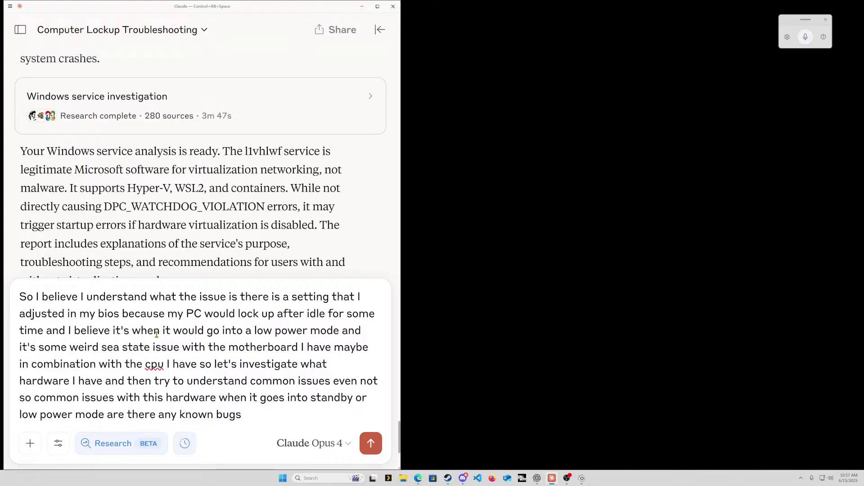
left_click(370, 444)
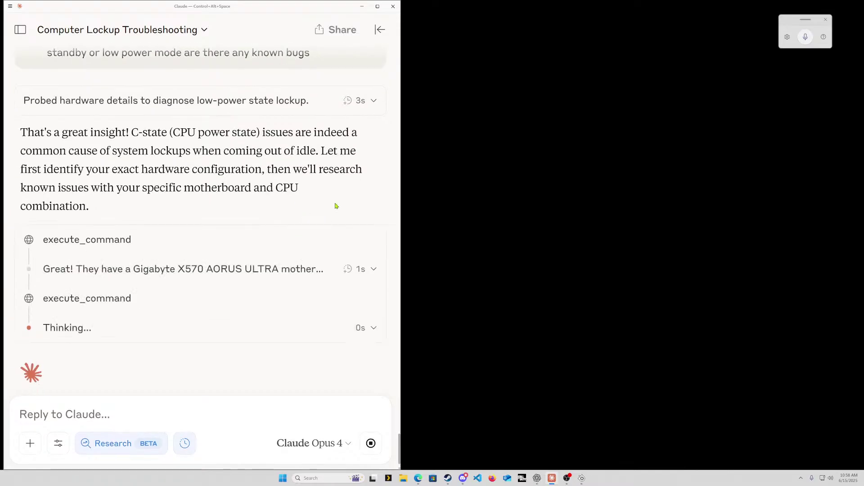
Expand Claude's thought-process entries for the motherboard, CPU and BIOS checks and read the identified hardware list and research task
left_click(374, 272)
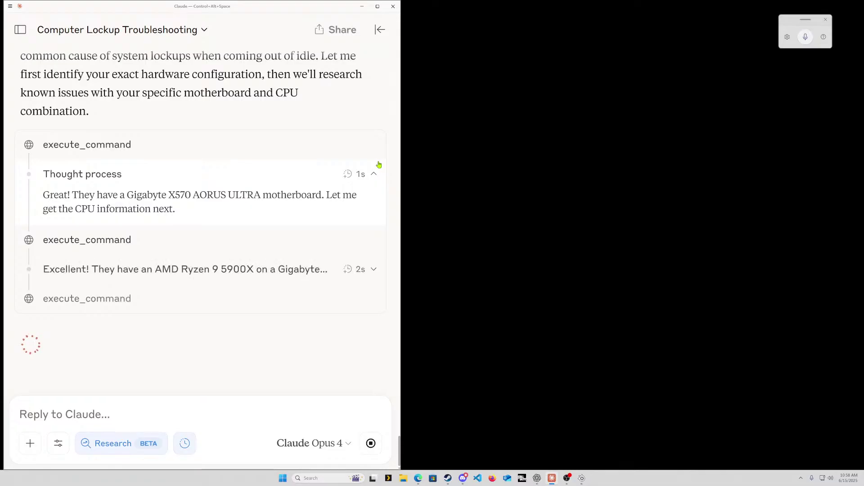
left_click(375, 271)
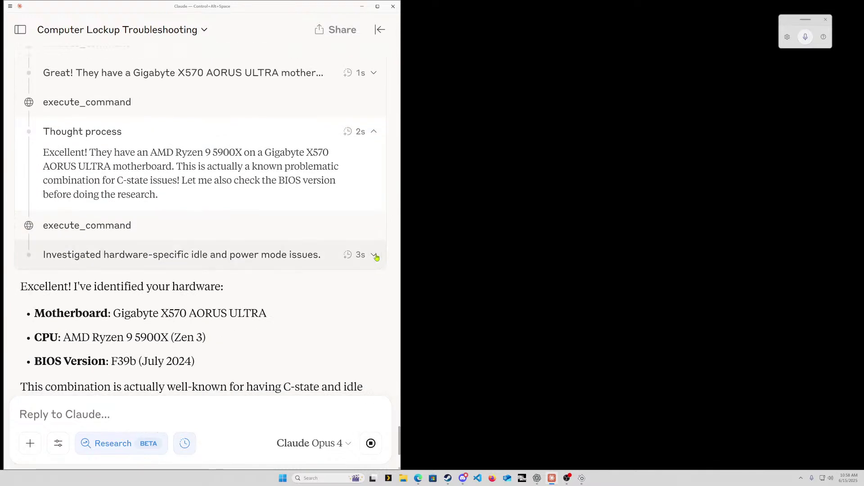
left_click(376, 256)
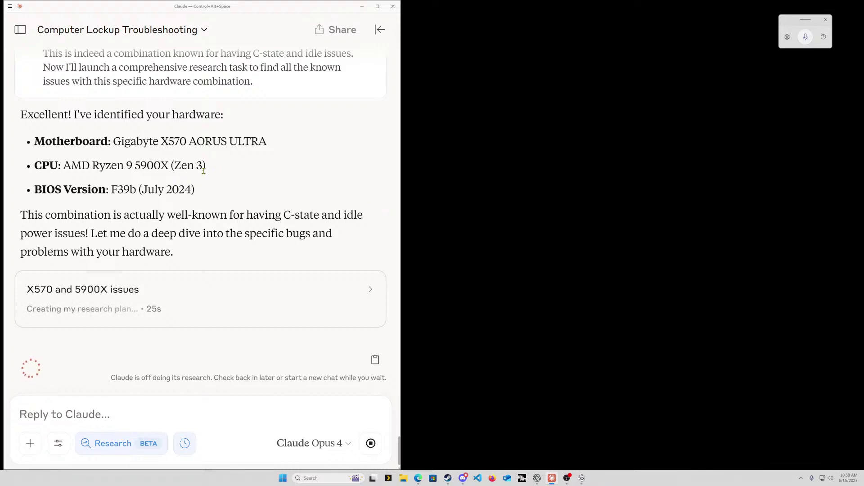
scroll(288, 153, "down", 1)
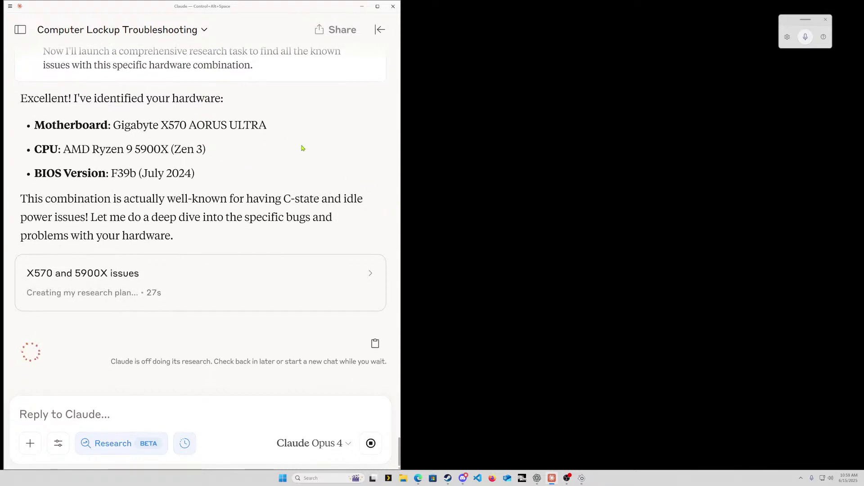
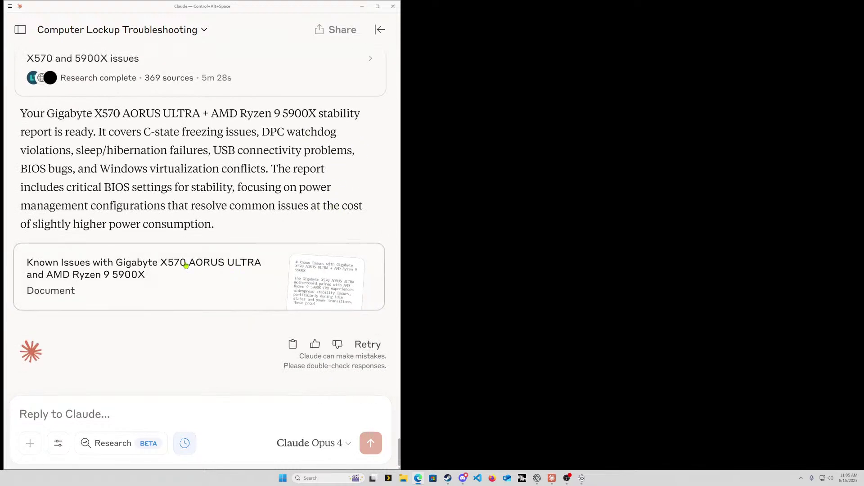
Open the document "Known Issues with Gigabyte X570 AORUS ULTRA and AMD Ryzen 9 5900X" and maximize the Claude window for reading
left_click(177, 284)
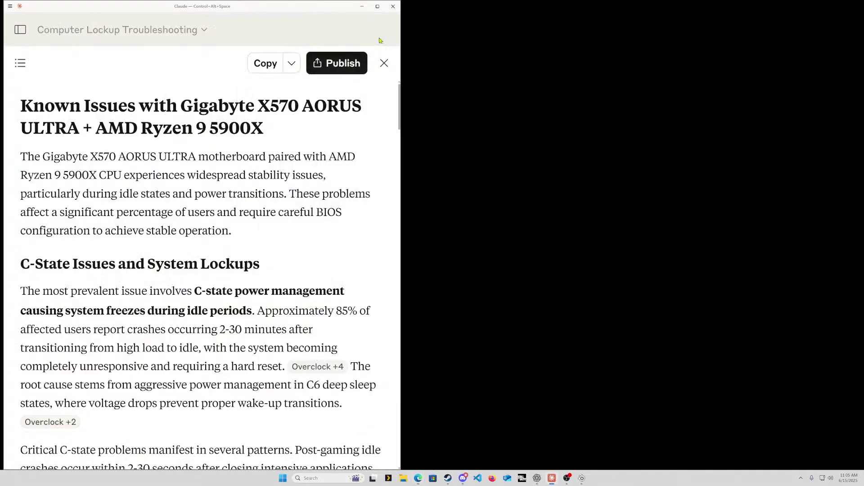
left_click(377, 6)
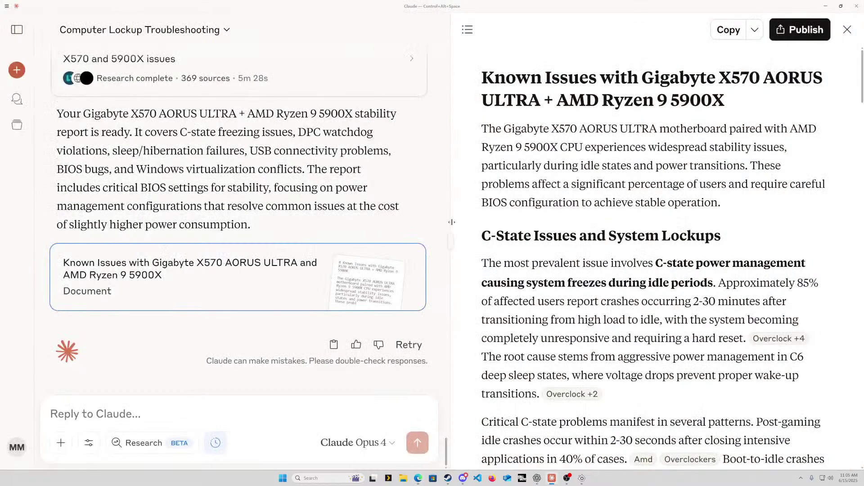
Restore the Claude window from maximized, widen it and move it toward the middle of the desktop for reading the report
left_click(840, 6)
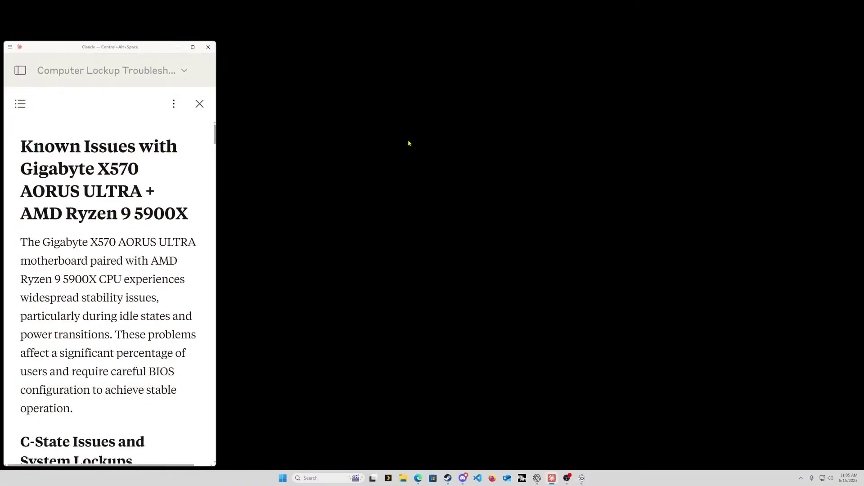
left_click_drag(217, 180, 513, 178)
left_click_drag(379, 49, 495, 31)
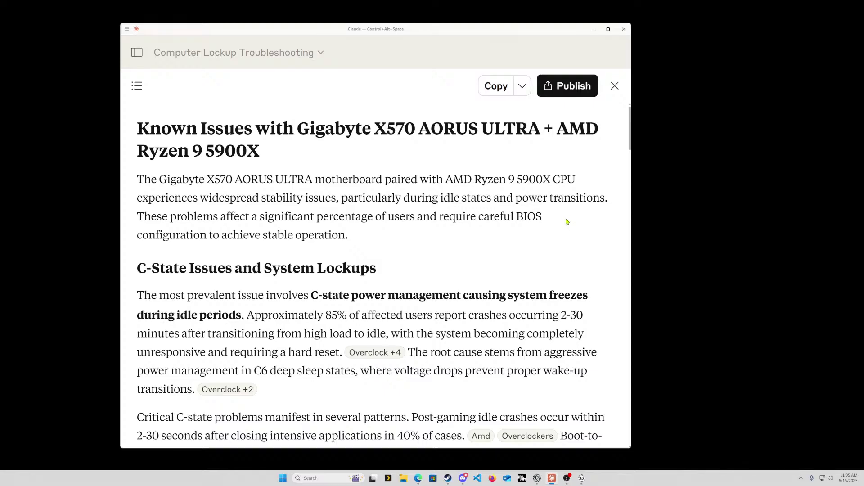
Read the report's C-State Issues and System Lockups section, including the crash patterns, the monitoring software mentioned and the primary solution
scroll(567, 224, "down", 3)
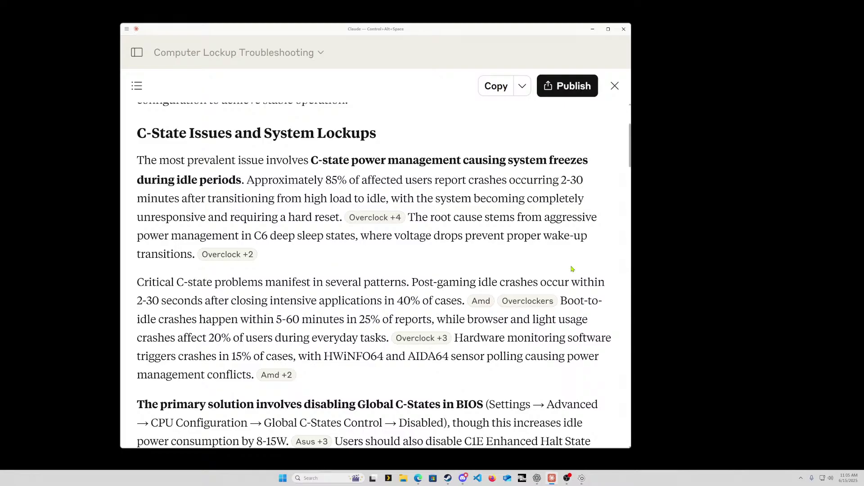
left_click_drag(134, 162, 246, 183)
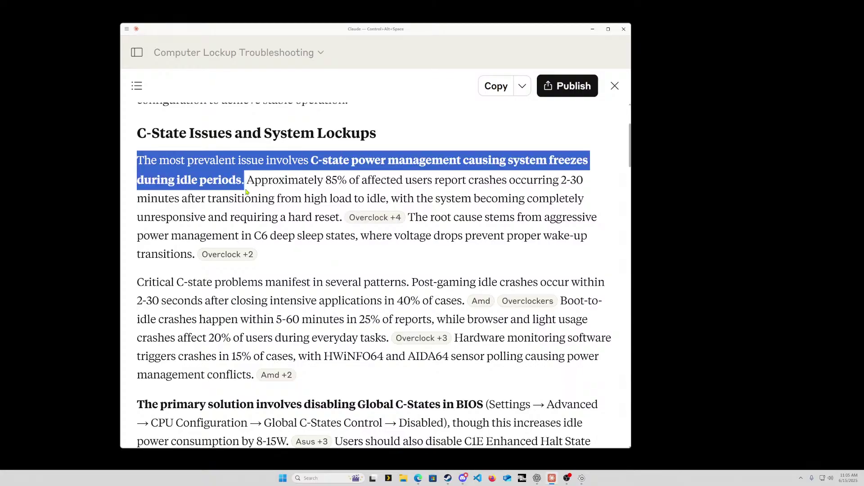
left_click(298, 194)
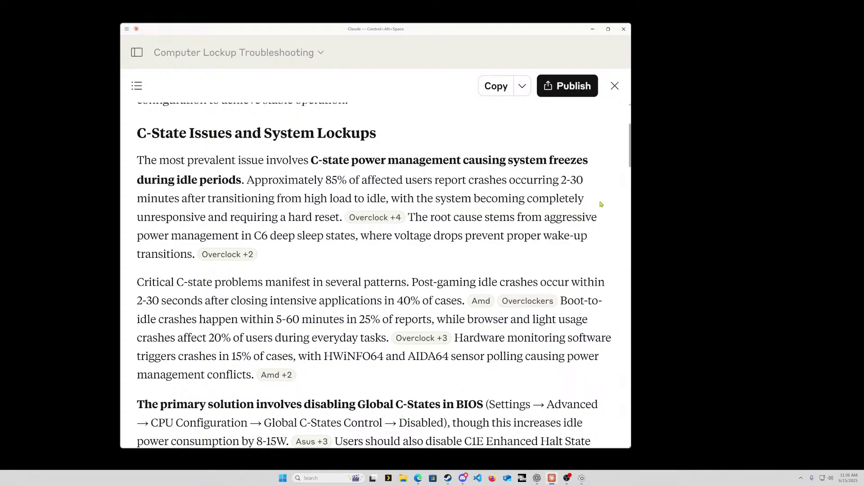
scroll(601, 205, "down", 2)
scroll(601, 204, "down", 2)
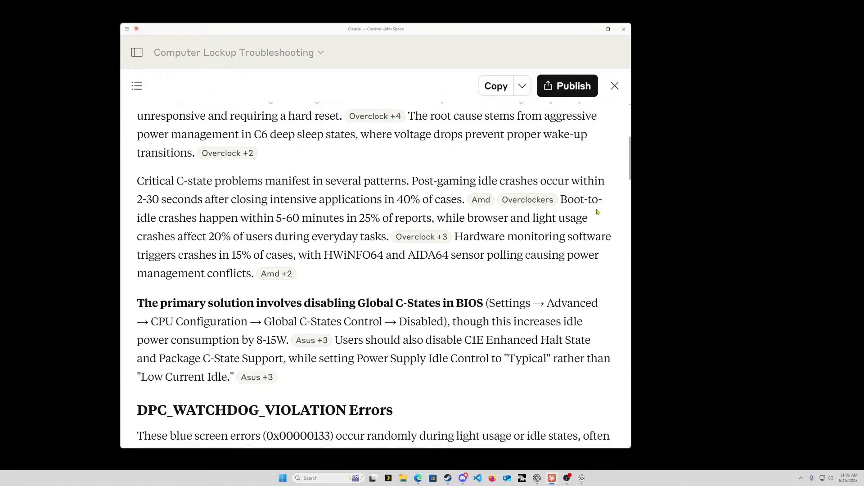
mouse_move(421, 203)
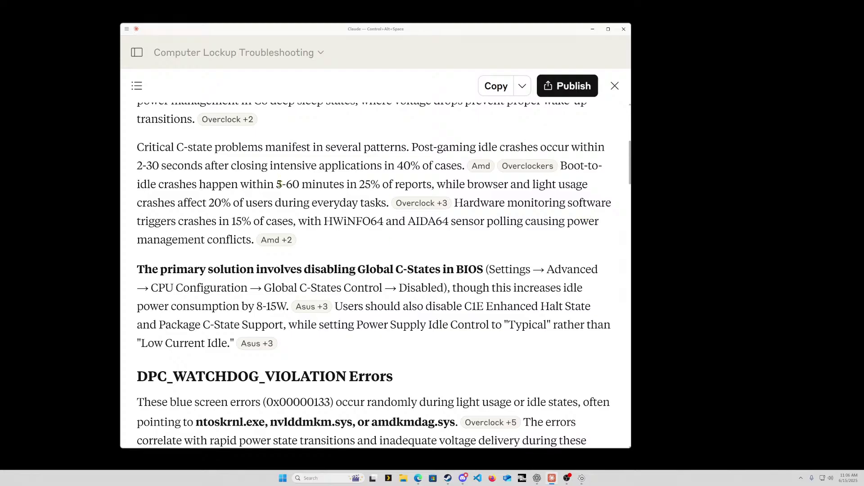
mouse_move(422, 203)
left_click_drag(324, 221, 382, 222)
left_click(538, 259)
scroll(593, 233, "down", 2)
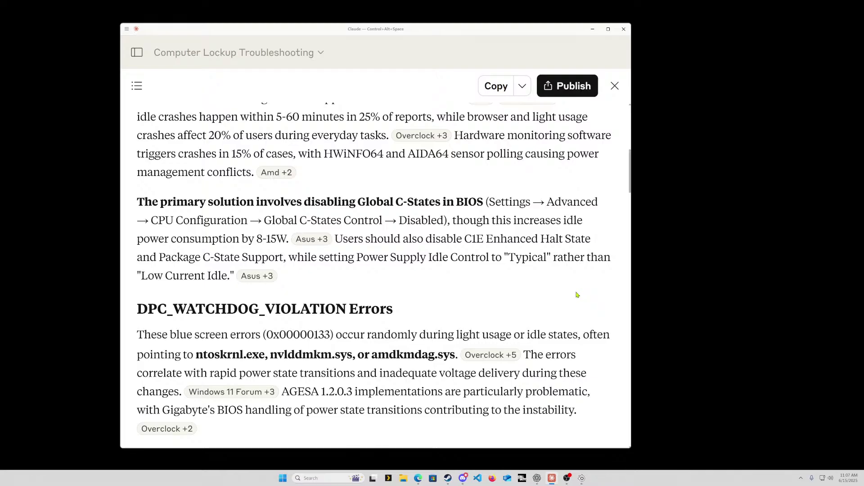
Read the DPC_WATCHDOG_VIOLATION Errors section and look through the list of sources behind its Overclock citation
scroll(557, 288, "down", 2)
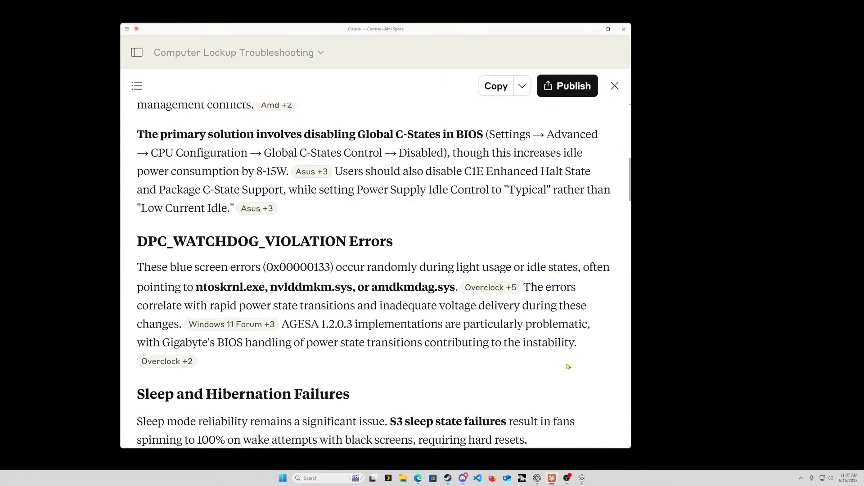
scroll(565, 346, "down", 1)
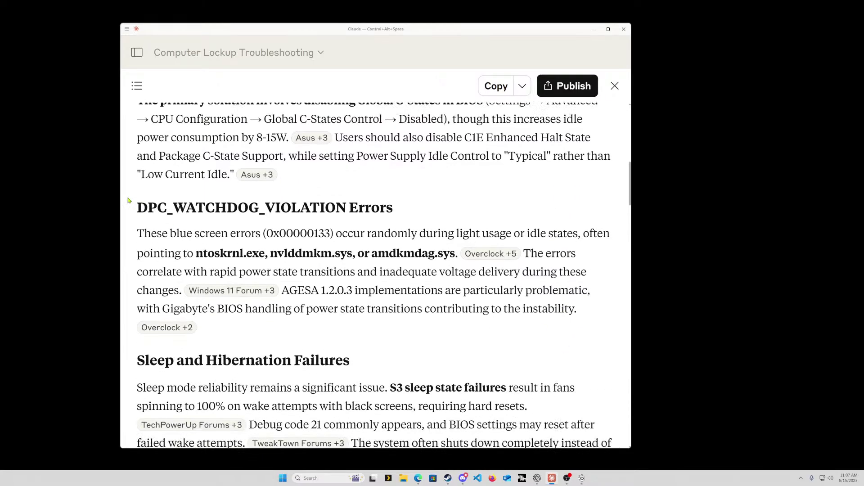
left_click_drag(136, 208, 398, 213)
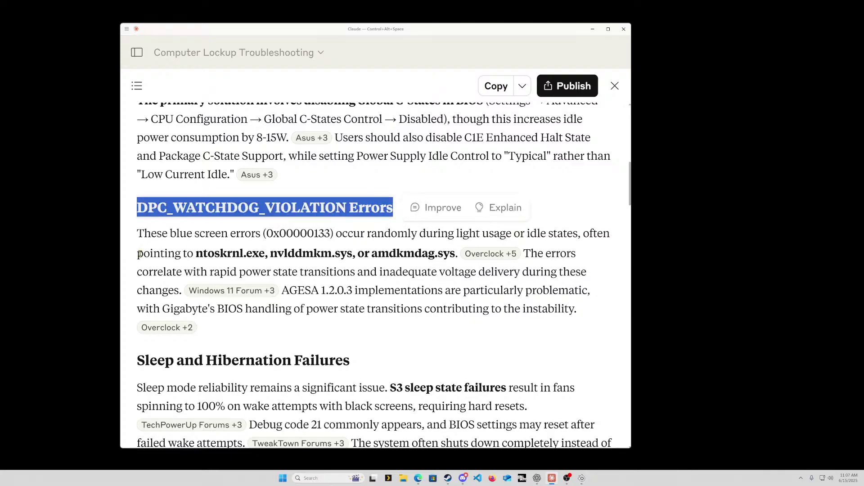
left_click_drag(582, 273, 587, 274)
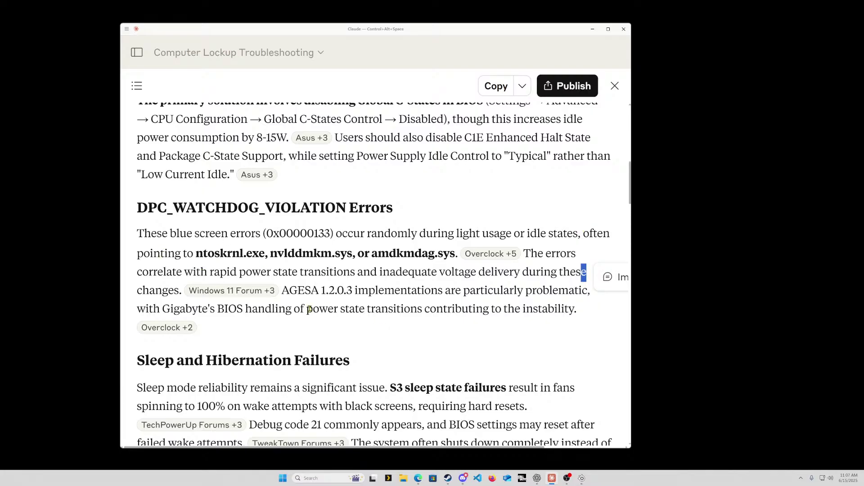
left_click(501, 343)
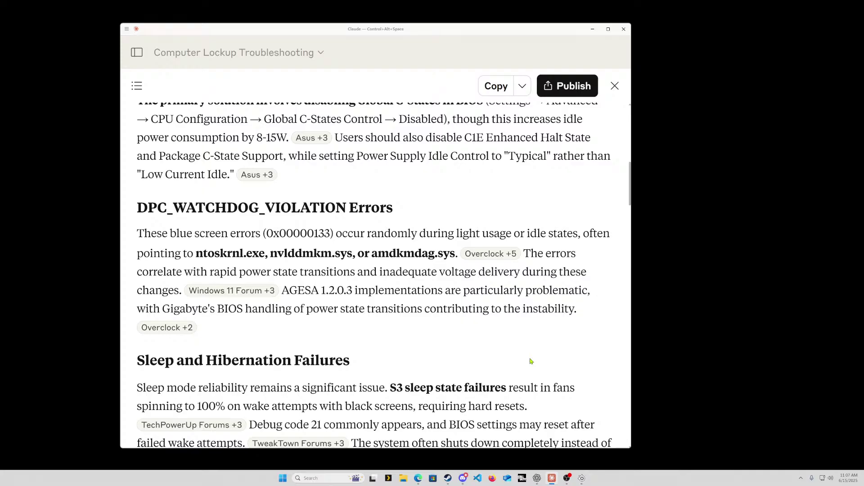
mouse_move(485, 254)
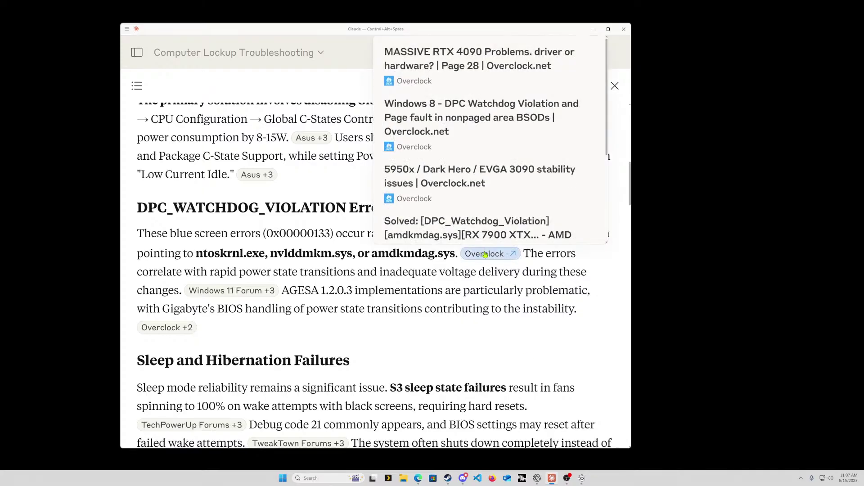
scroll(468, 135, "down", 5)
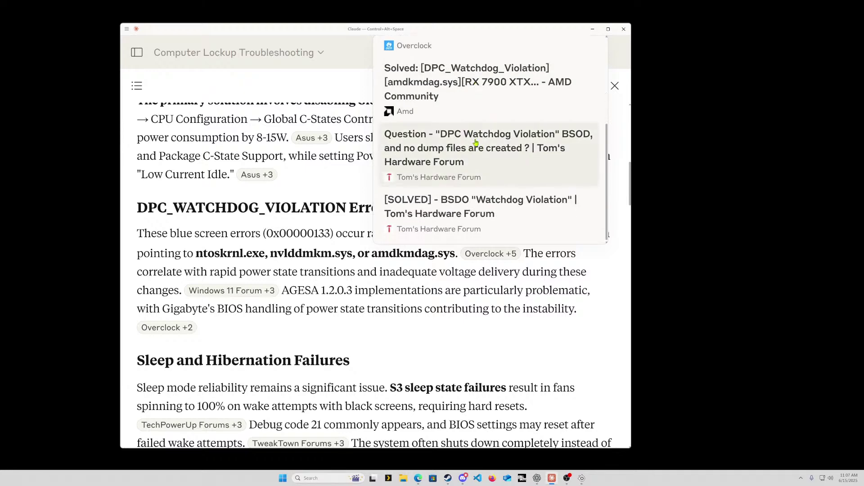
scroll(490, 182, "up", 5)
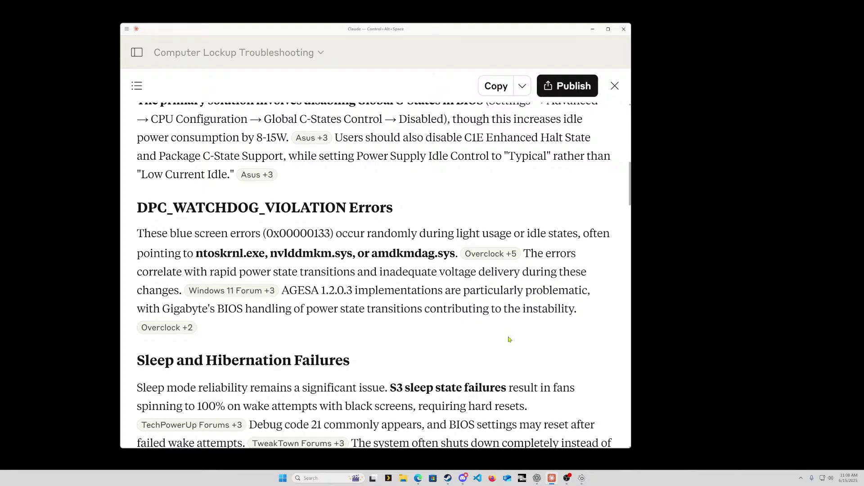
Read the Sleep and Hibernation Failures section, covering S3 sleep state and Modern Standby
scroll(502, 288, "down", 3)
scroll(500, 256, "down", 2)
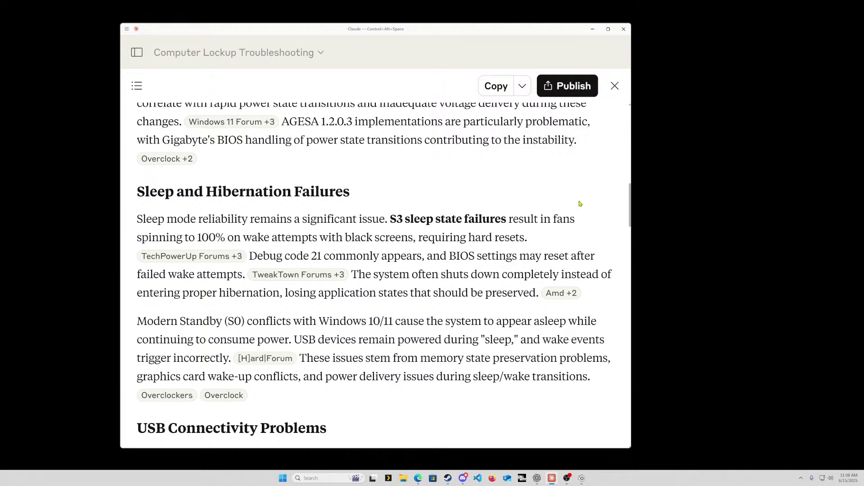
scroll(580, 204, "down", 1)
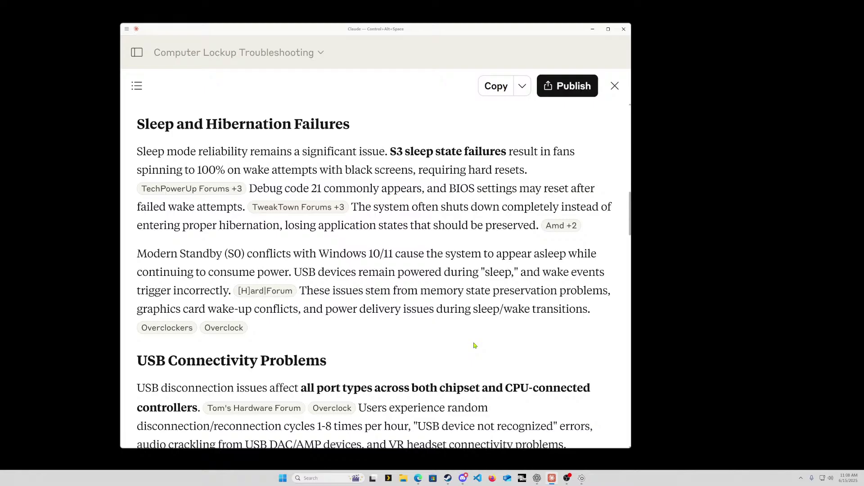
Read the USB Connectivity Problems section, marking the PCIe 4.0 finding and the advice on GPU/NVMe link mode
scroll(396, 256, "down", 3)
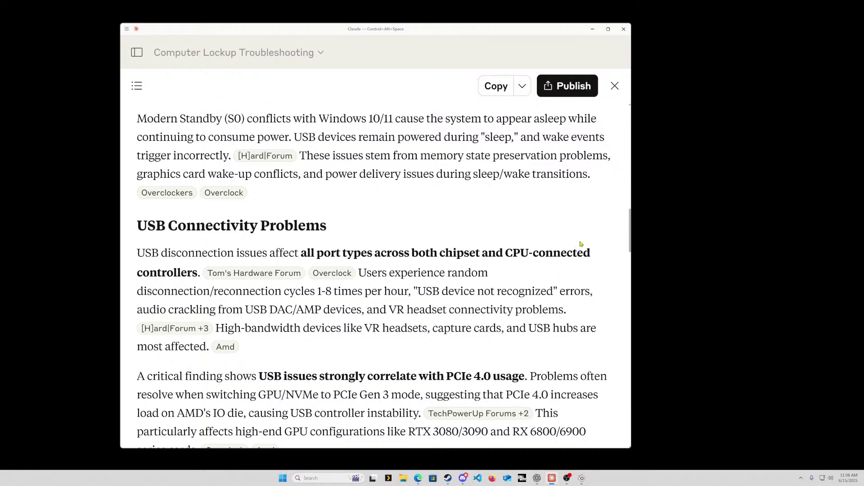
scroll(596, 231, "down", 3)
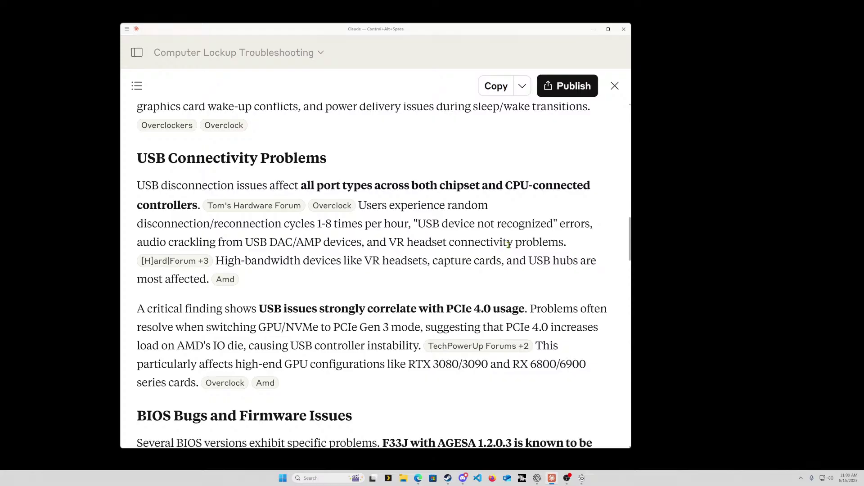
scroll(547, 207, "down", 3)
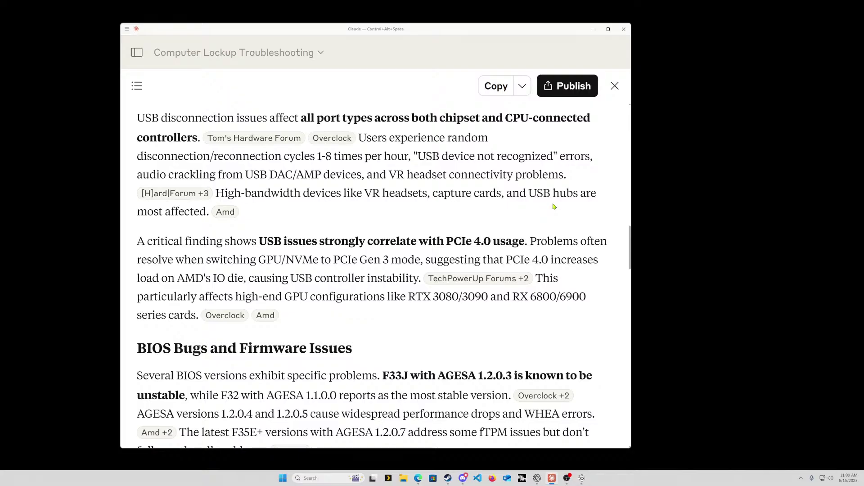
left_click_drag(138, 243, 515, 253)
left_click(550, 226)
left_click_drag(259, 260, 424, 266)
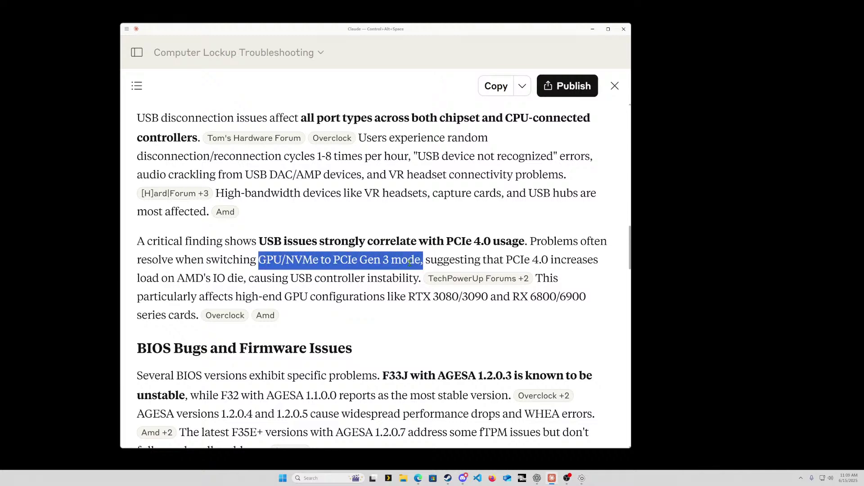
left_click(532, 346)
Read the BIOS Bugs and Firmware Issues section and the Windows Updates and Virtualization Conflicts section
scroll(606, 274, "down", 3)
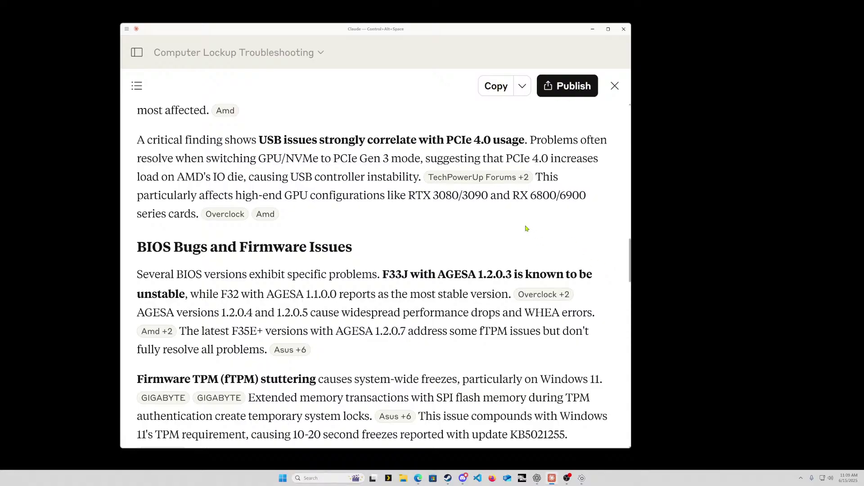
scroll(526, 229, "down", 2)
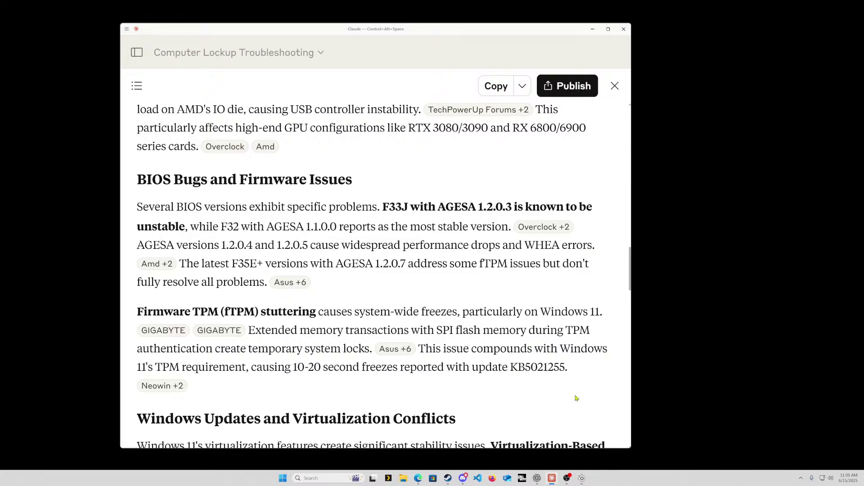
scroll(577, 388, "down", 1)
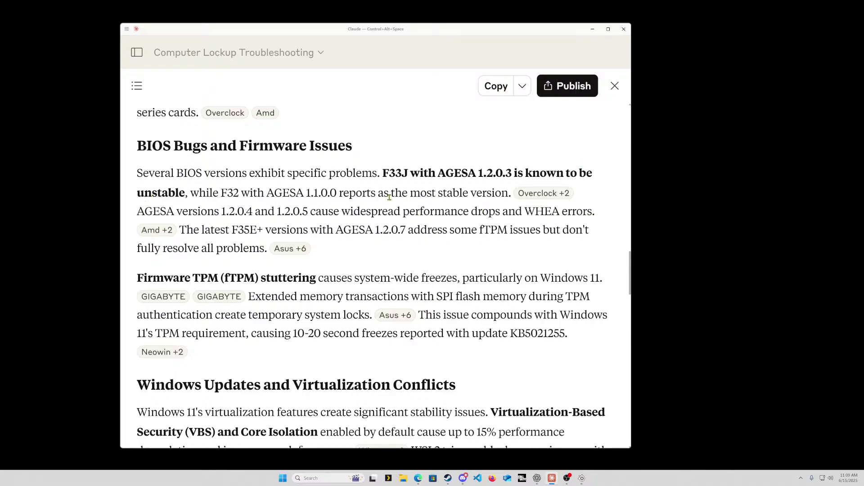
scroll(462, 242, "down", 2)
scroll(462, 242, "down", 1)
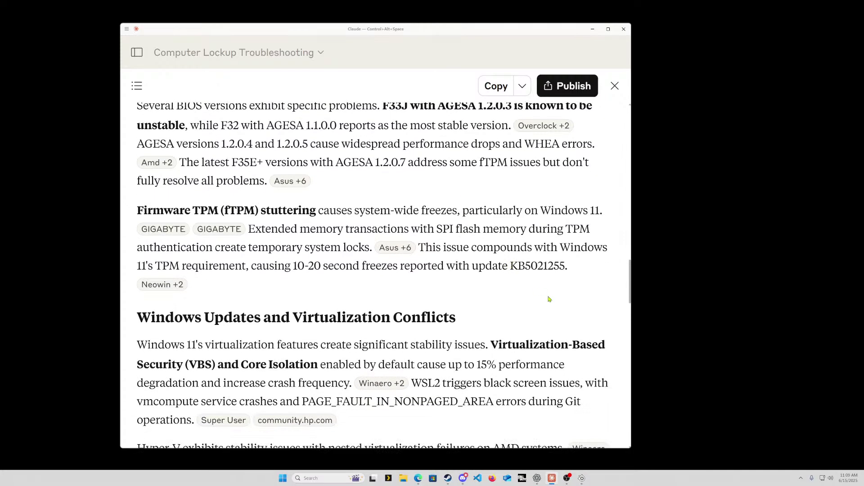
scroll(549, 298, "down", 3)
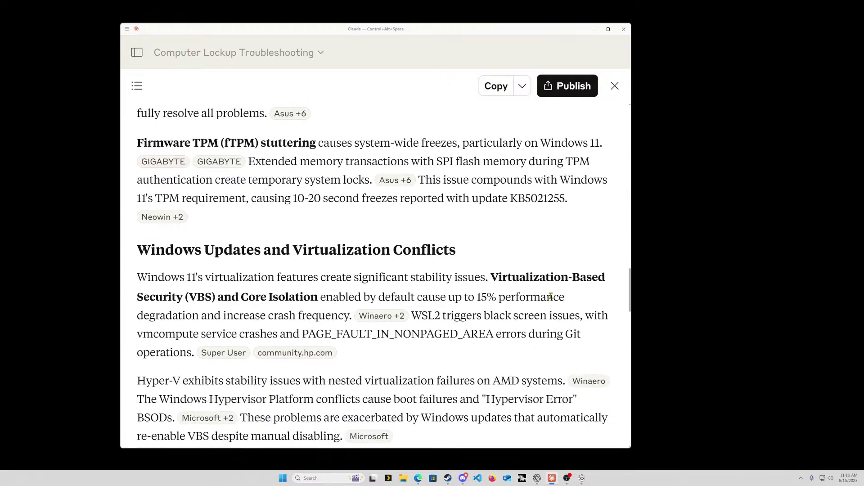
scroll(550, 297, "down", 3)
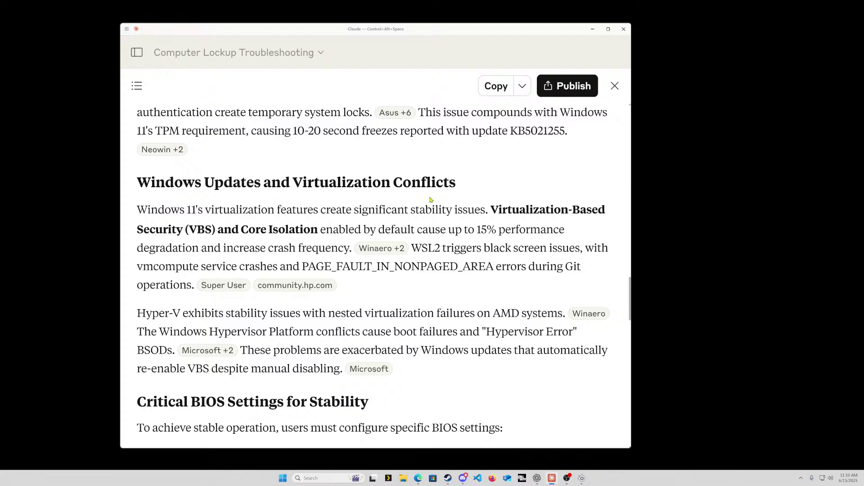
Examine the Critical BIOS Settings for Stability, covering power management, CPU, voltage and other critical settings
scroll(447, 320, "down", 8)
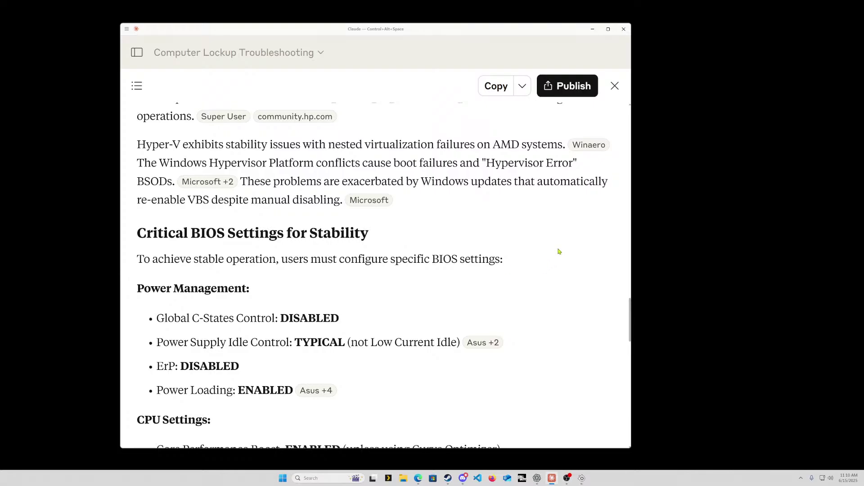
scroll(559, 252, "down", 2)
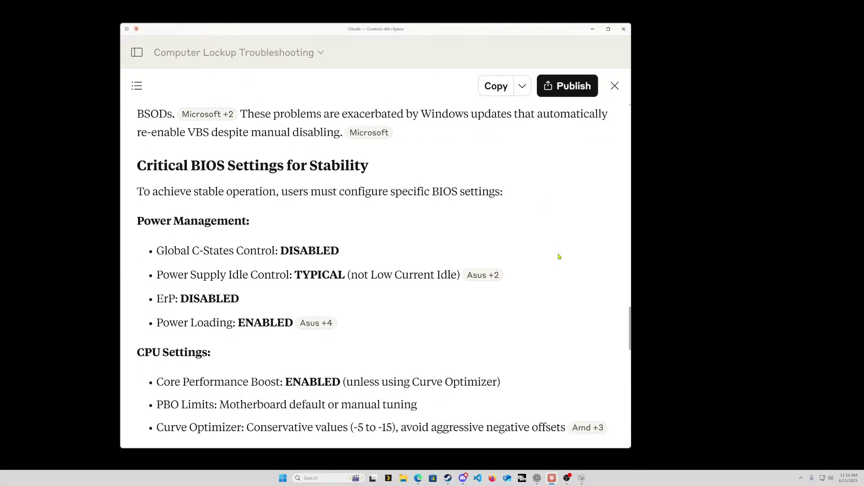
scroll(559, 256, "down", 2)
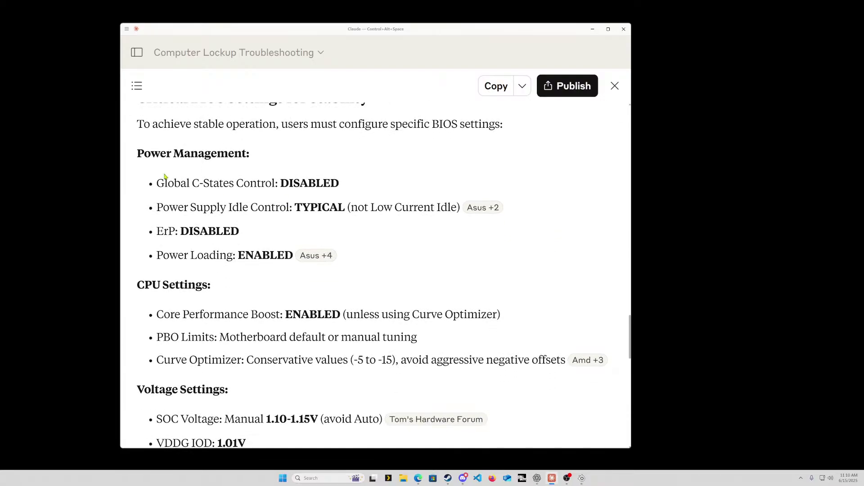
left_click_drag(136, 154, 577, 210)
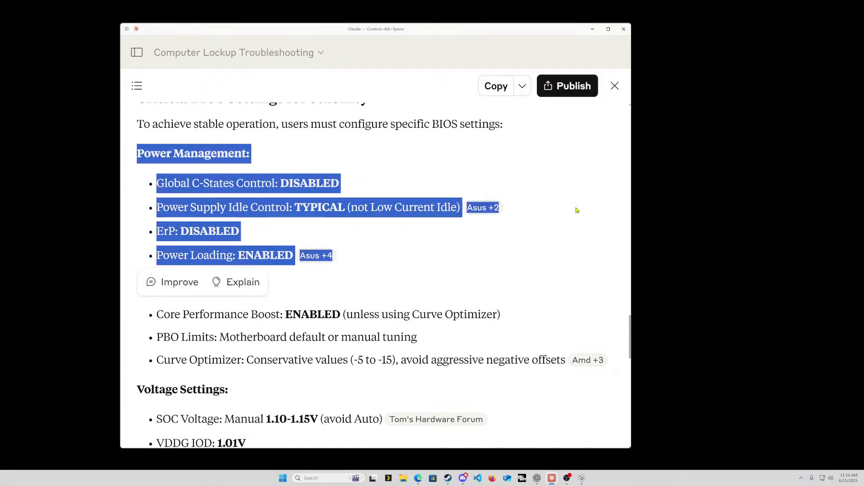
left_click(514, 178)
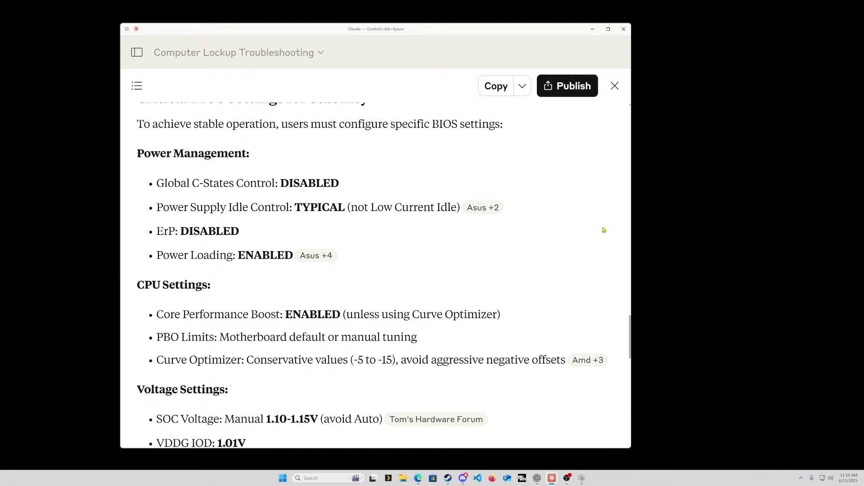
scroll(598, 231, "down", 2)
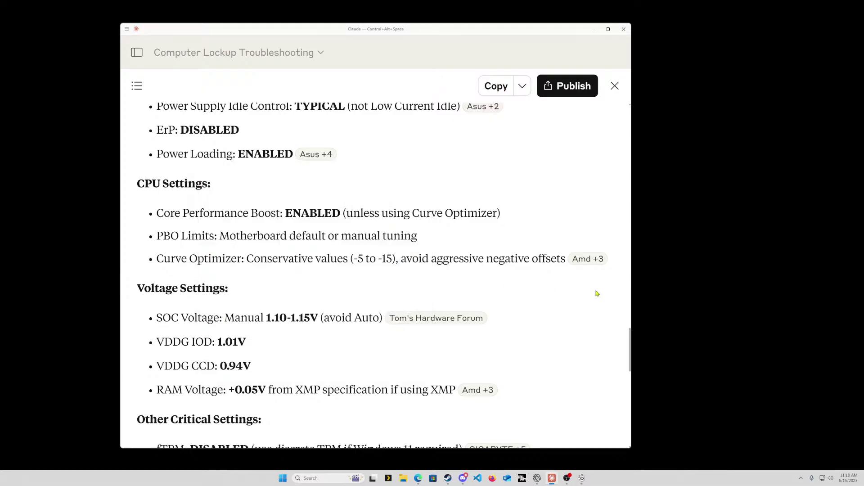
scroll(597, 293, "down", 3)
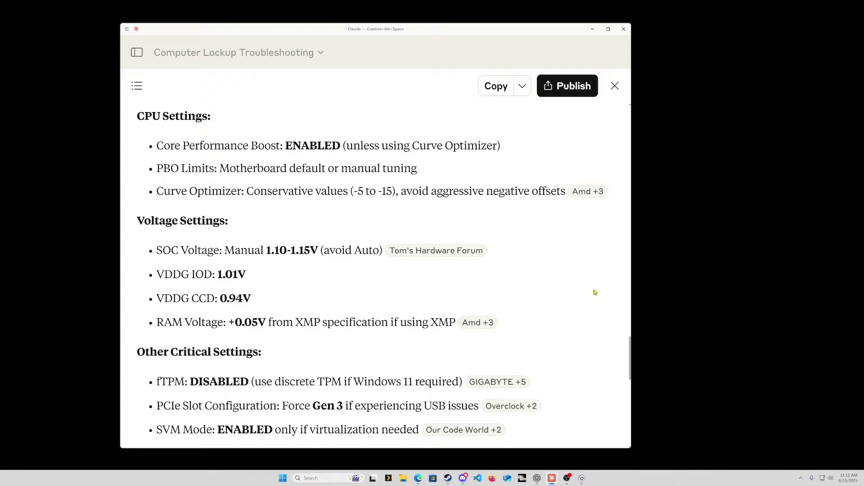
Read the Voltage Settings and Other Critical Settings lists, marking the fTPM recommendation
scroll(594, 293, "down", 1)
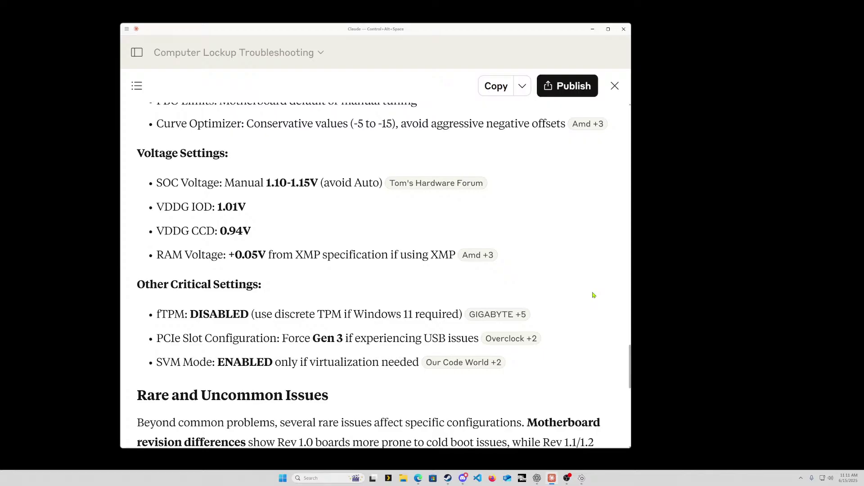
scroll(593, 295, "down", 2)
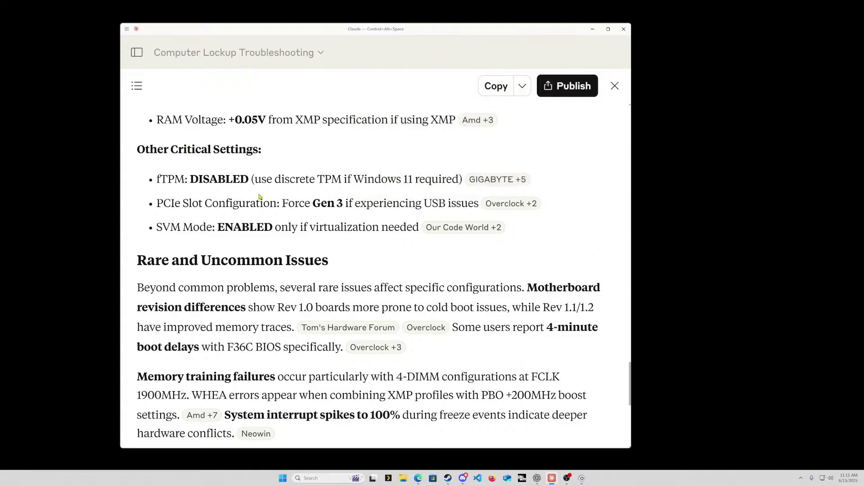
left_click_drag(158, 179, 569, 178)
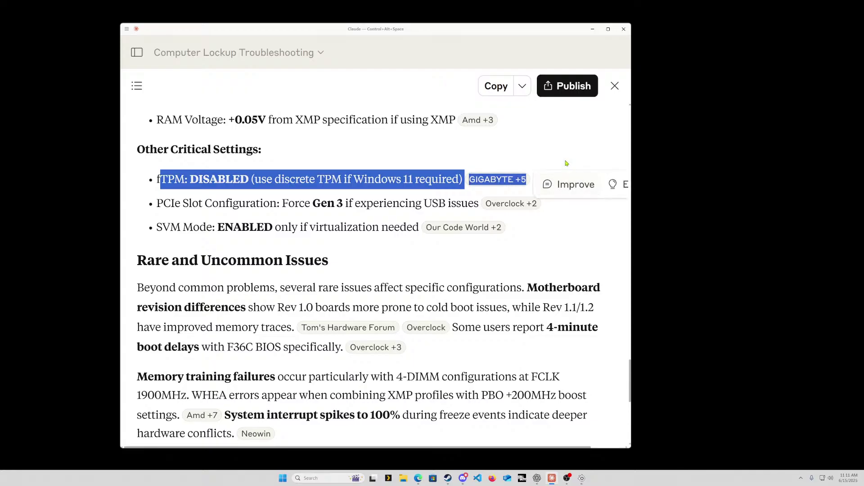
left_click(556, 151)
left_click_drag(161, 180, 305, 180)
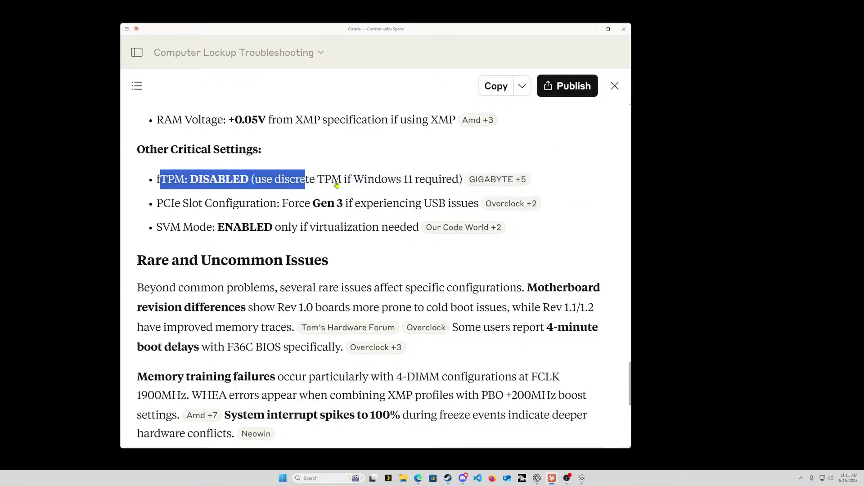
left_click(126, 182)
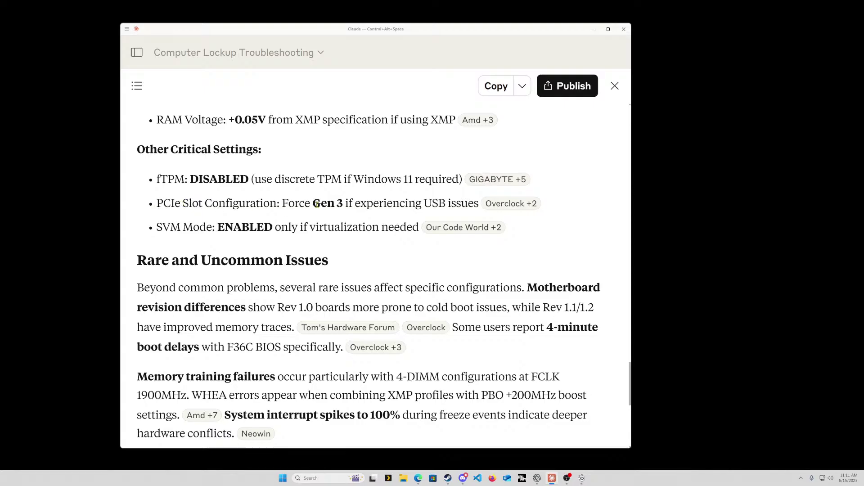
Read the Rare and Uncommon Issues section and the Summary and Success Rate section of the report
scroll(582, 180, "down", 1)
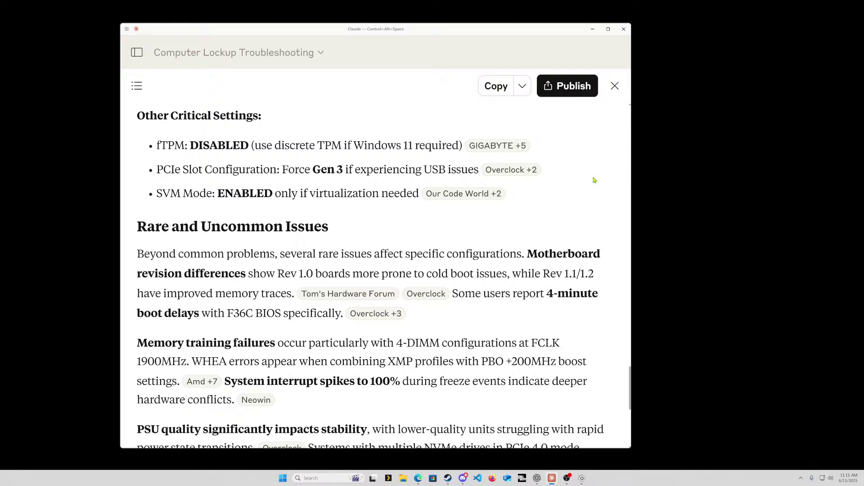
scroll(585, 187, "down", 3)
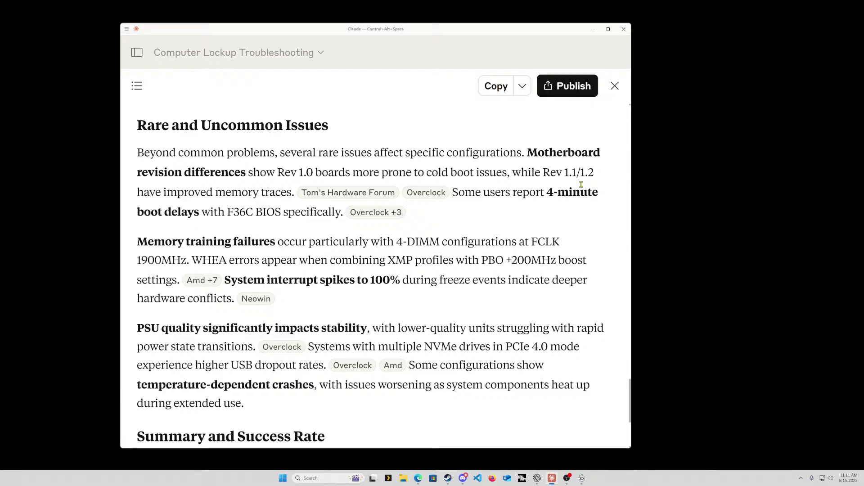
scroll(531, 307, "down", 4)
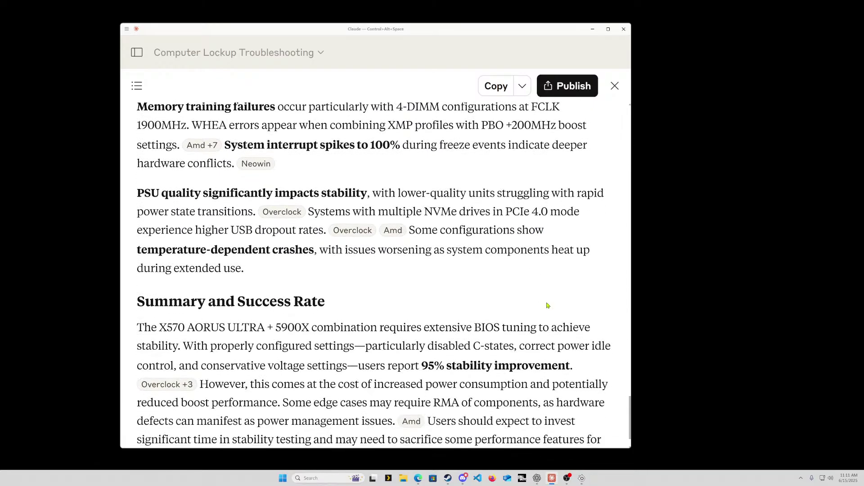
scroll(547, 306, "down", 2)
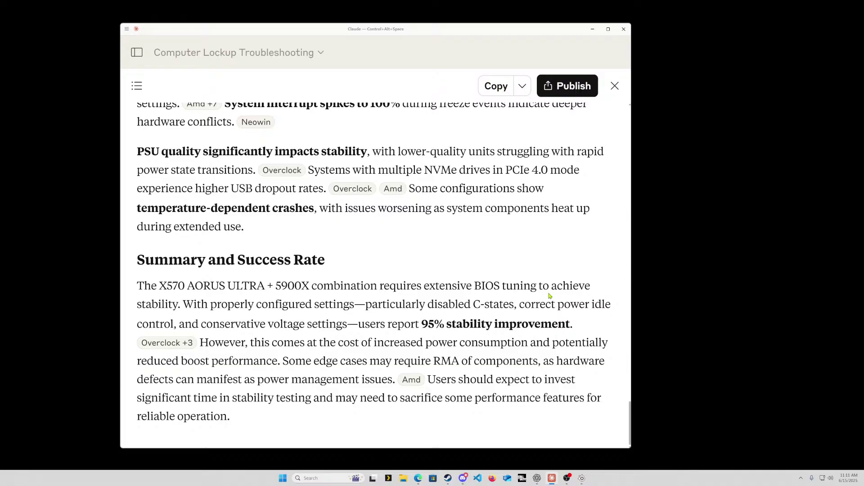
Review the Critical BIOS Settings for Stability again, comparing the power management, CPU, voltage and other critical settings
scroll(468, 337, "up", 10)
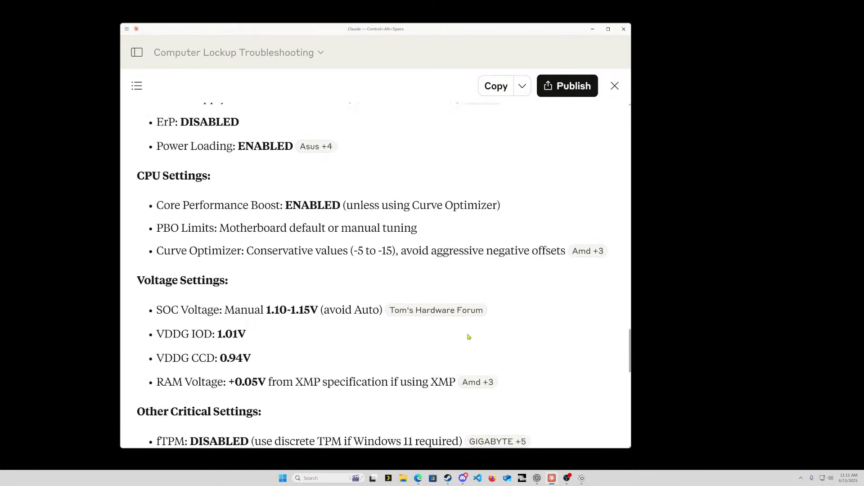
scroll(547, 346, "up", 4)
scroll(585, 344, "down", 3)
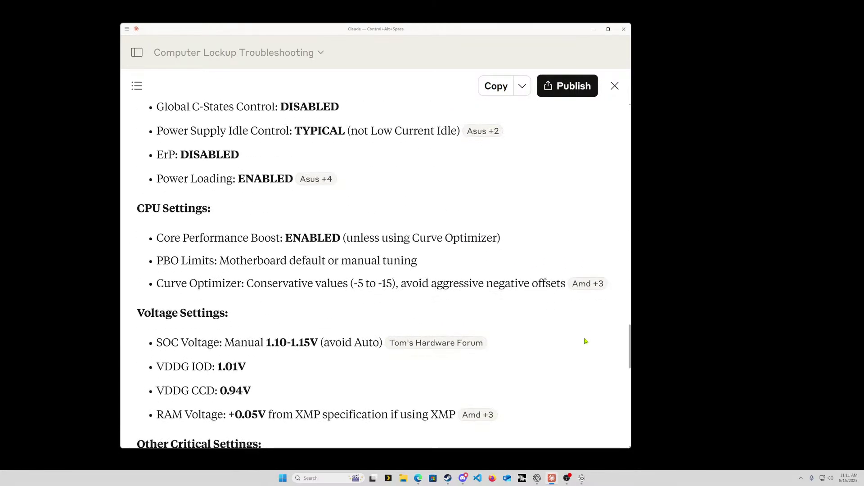
scroll(585, 342, "down", 3)
scroll(579, 337, "down", 3)
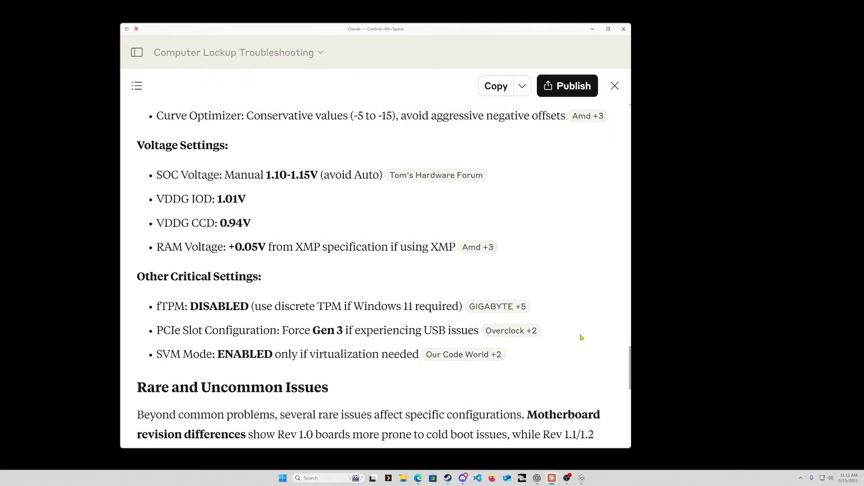
scroll(581, 334, "down", 4)
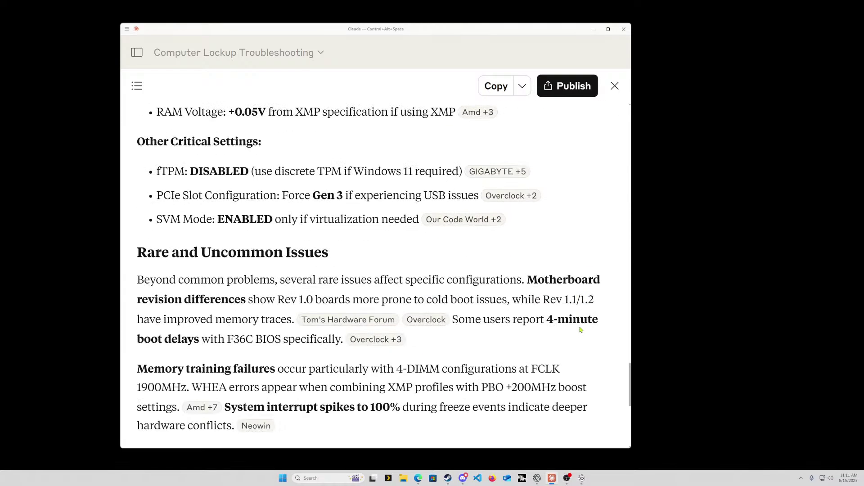
scroll(580, 316, "up", 9)
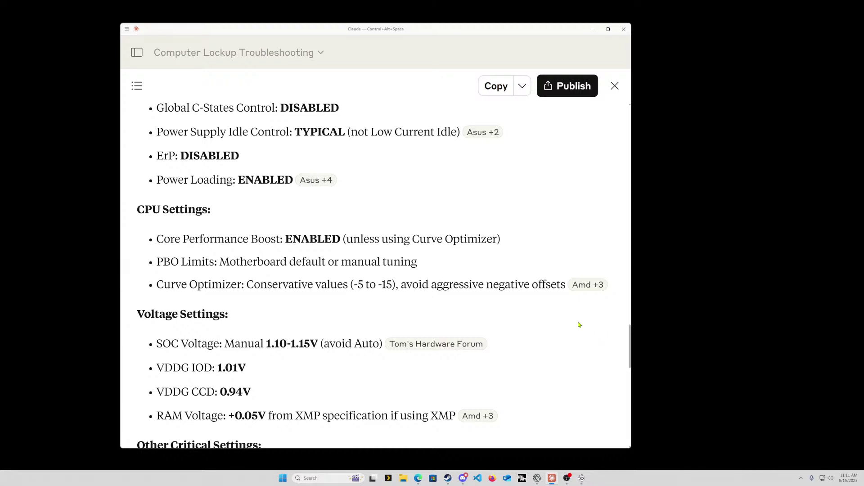
scroll(579, 325, "up", 4)
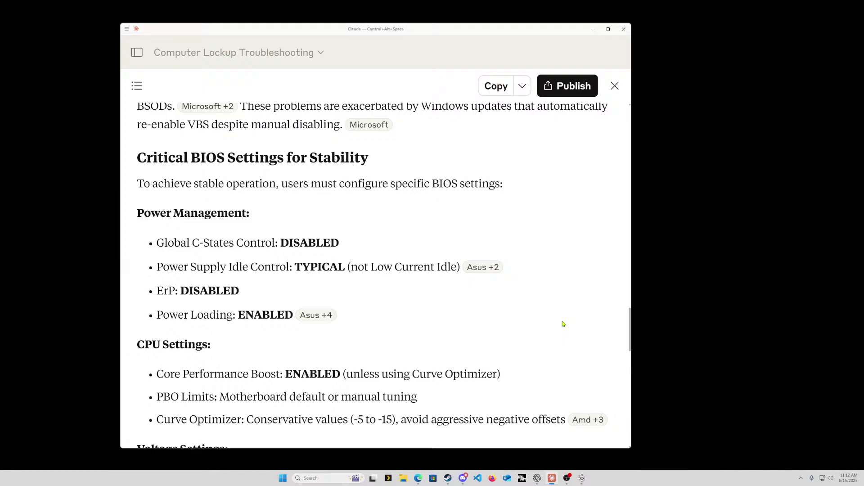
scroll(560, 322, "down", 2)
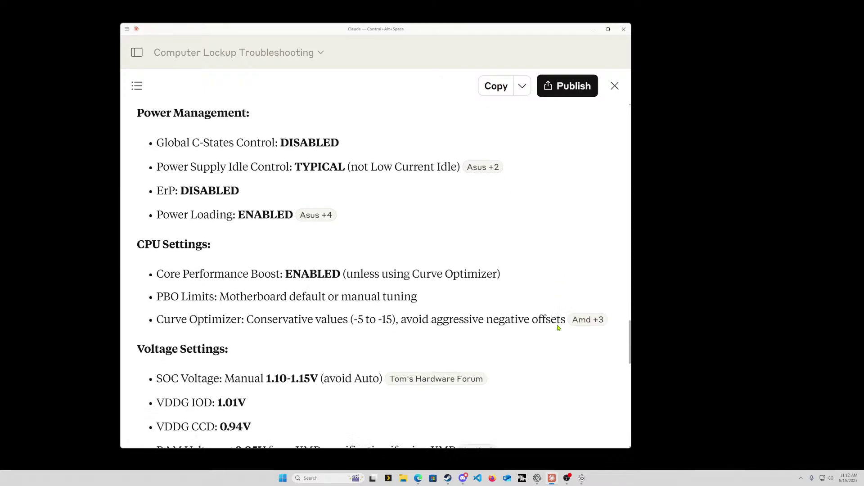
scroll(549, 311, "up", 3)
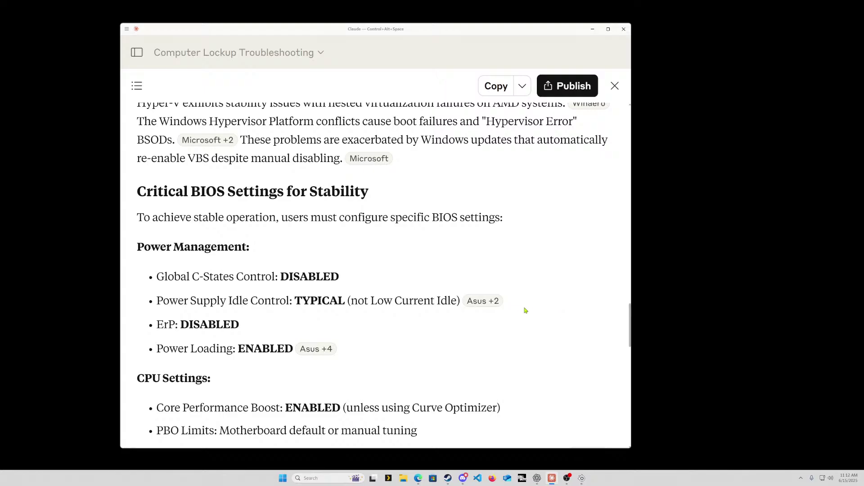
scroll(531, 303, "up", 2)
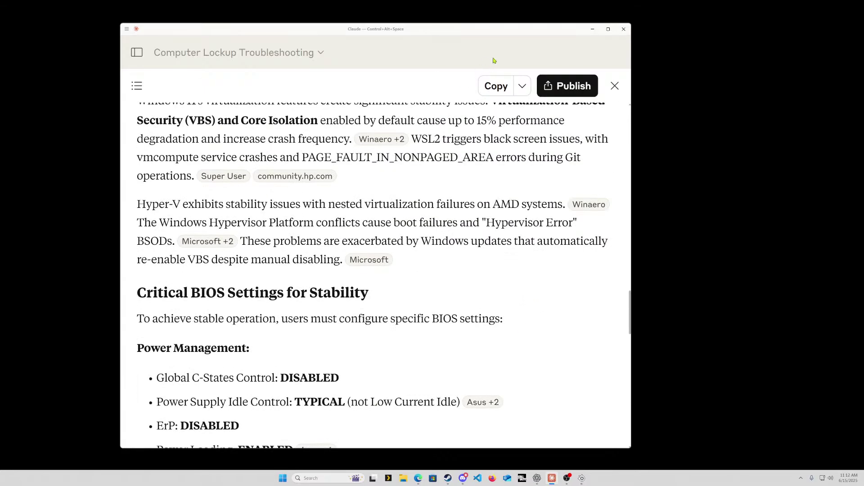
scroll(522, 263, "down", 10)
scroll(540, 248, "down", 4)
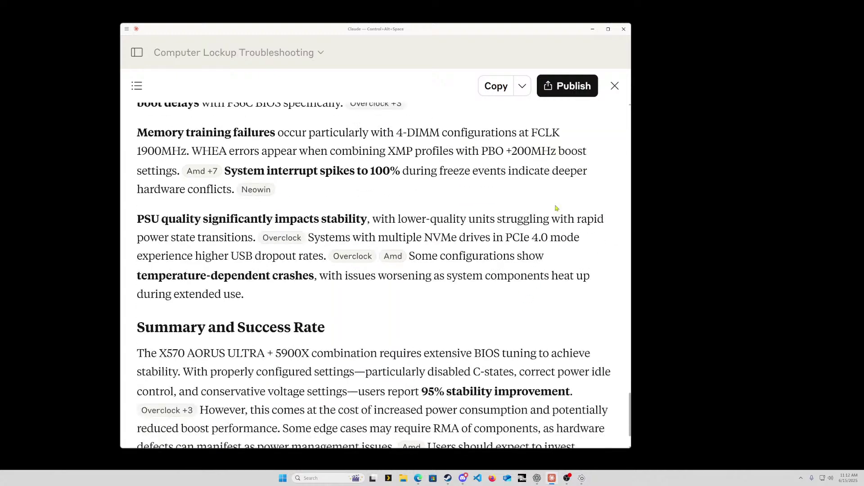
Close the report and ask "Explain to me how I can actually review event logs like you did here keep it simple for me please and thank you"
left_click(615, 85)
scroll(493, 212, "down", 15)
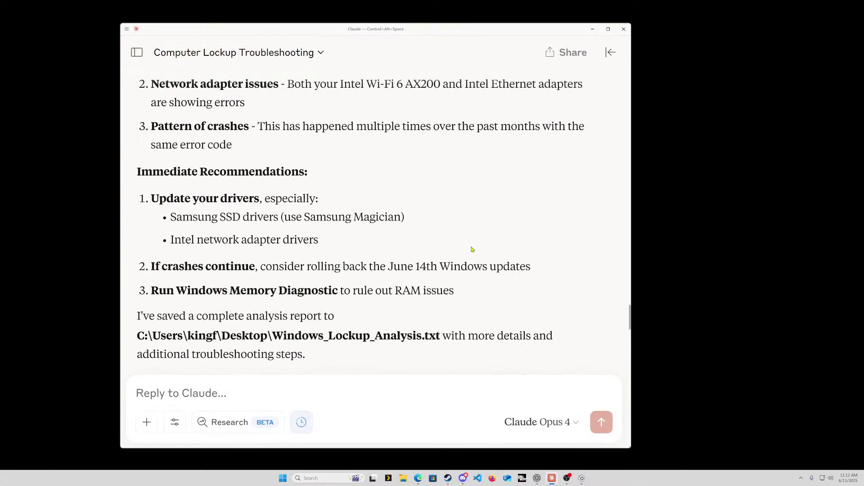
scroll(534, 276, "down", 15)
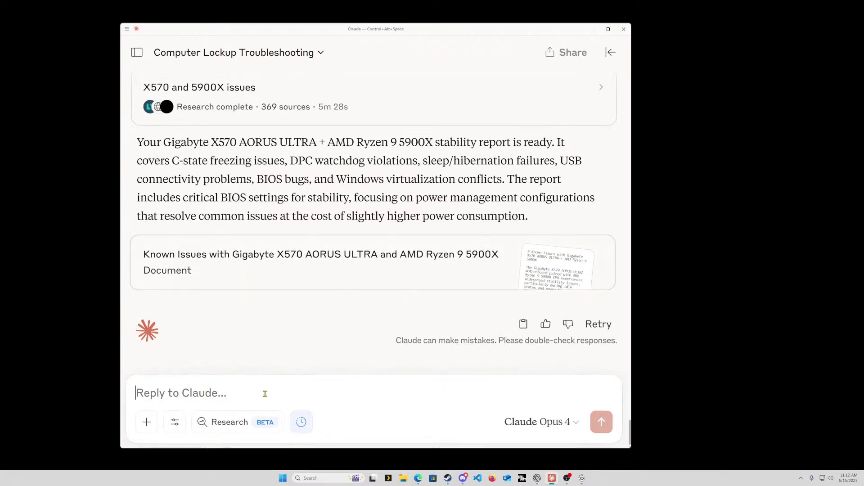
key("super+h")
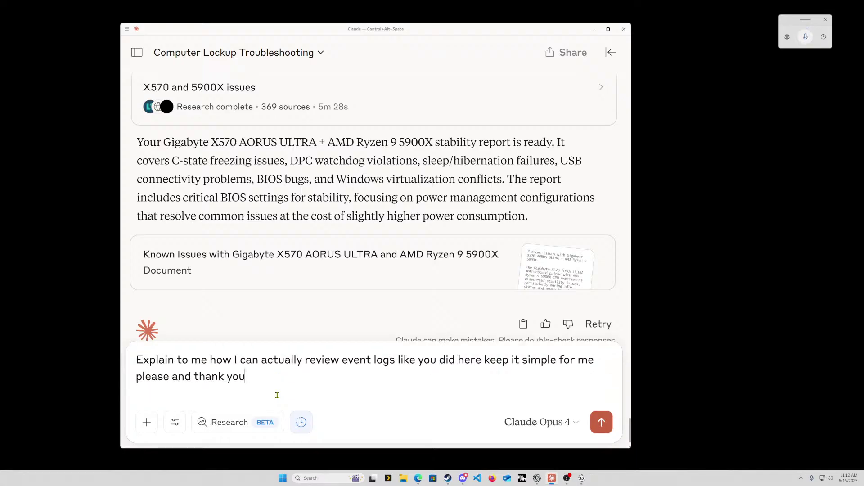
key("Return")
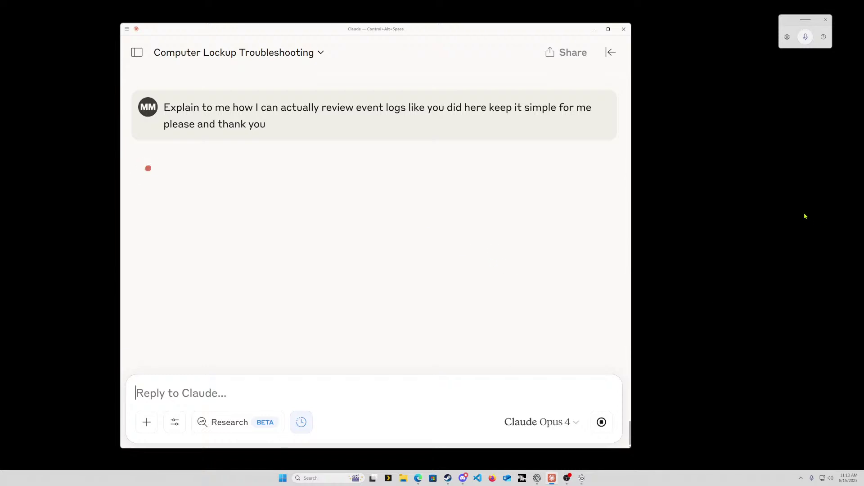
Snap the Claude window to the left half of the desktop
left_click_drag(491, 35, 393, 28)
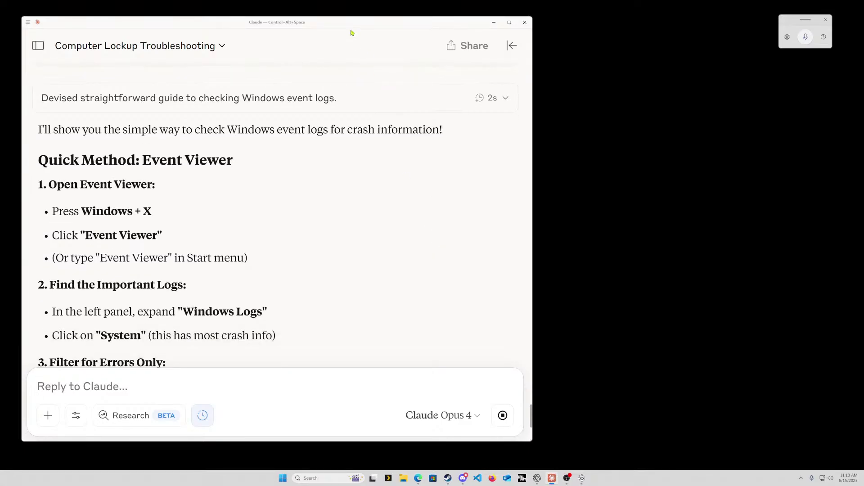
left_click_drag(351, 26, 1, 91)
left_click(369, 176)
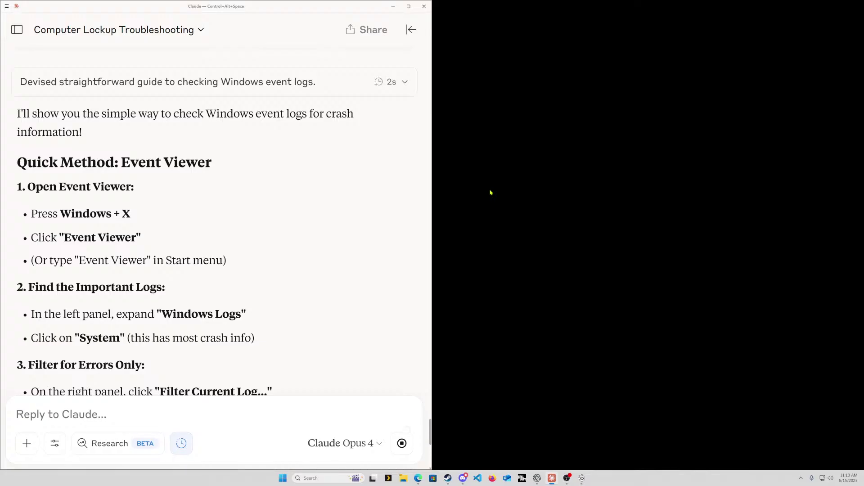
Open Windows Event Viewer and place its window beside the Claude conversation
key("super+x")
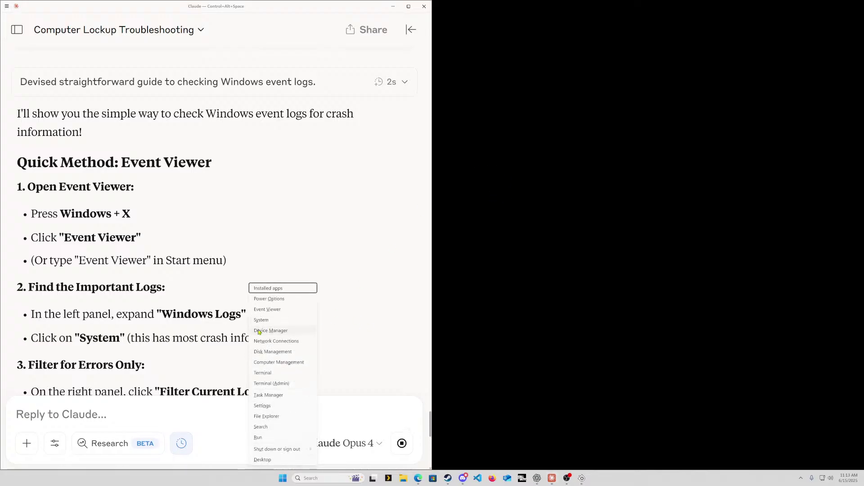
left_click(269, 309)
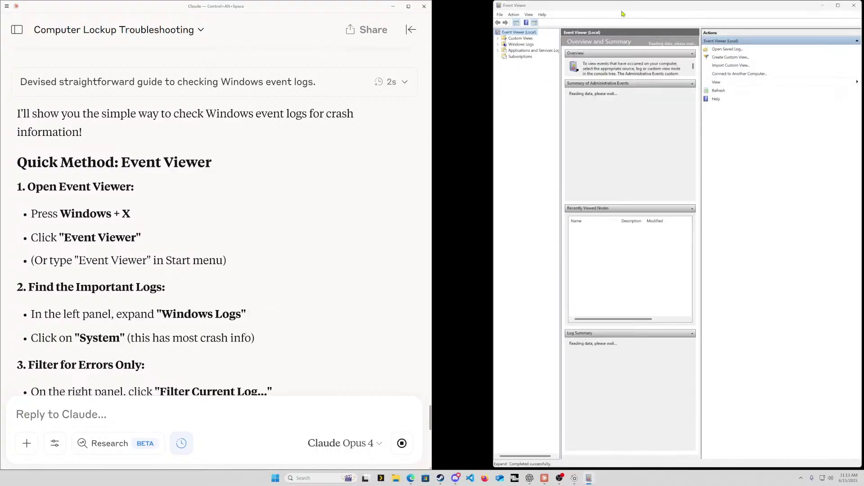
left_click_drag(626, 14, 566, 21)
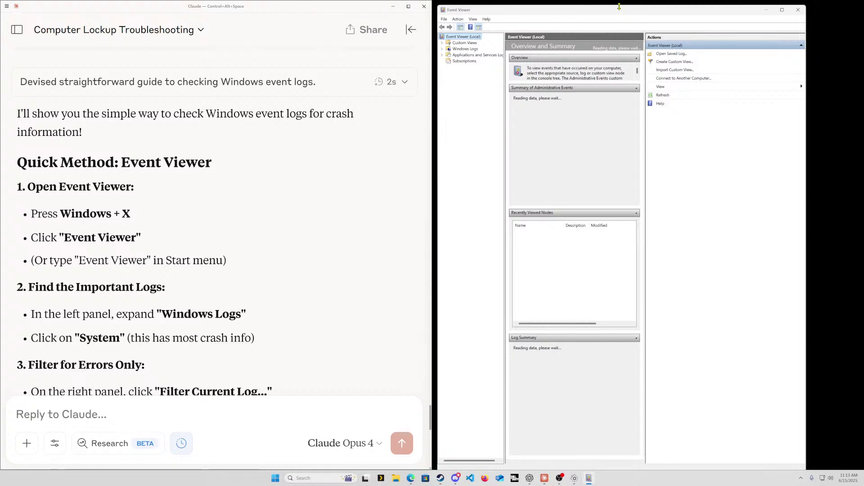
mouse_move(619, 32)
left_mouse_down()
mouse_move(616, 23)
mouse_move(628, 24)
left_mouse_up()
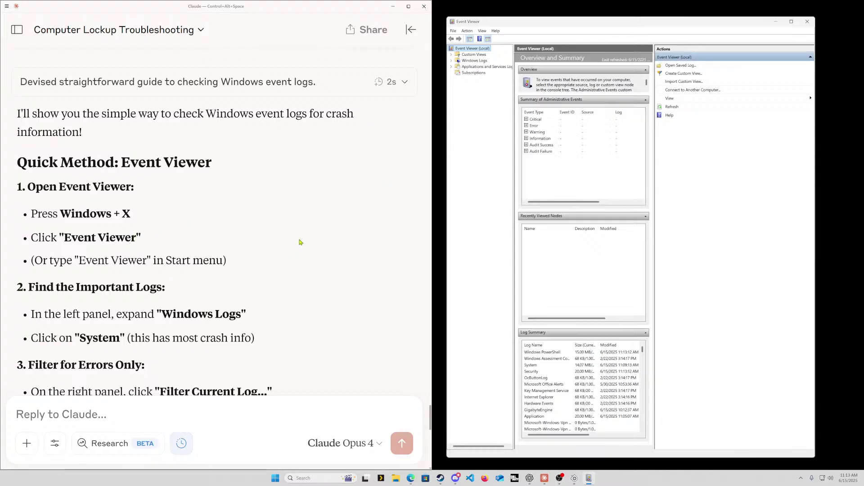
Follow Claude's Quick Method guide to open the System log under Windows Logs in Event Viewer
scroll(301, 242, "down", 3)
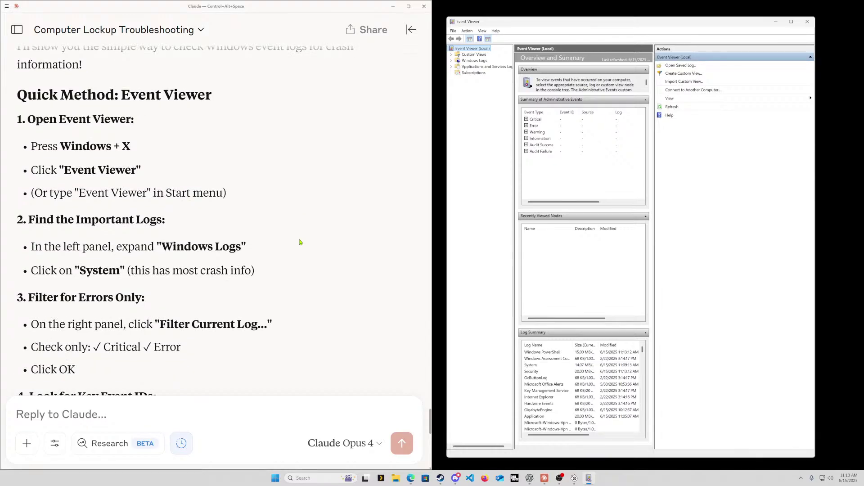
scroll(301, 242, "down", 1)
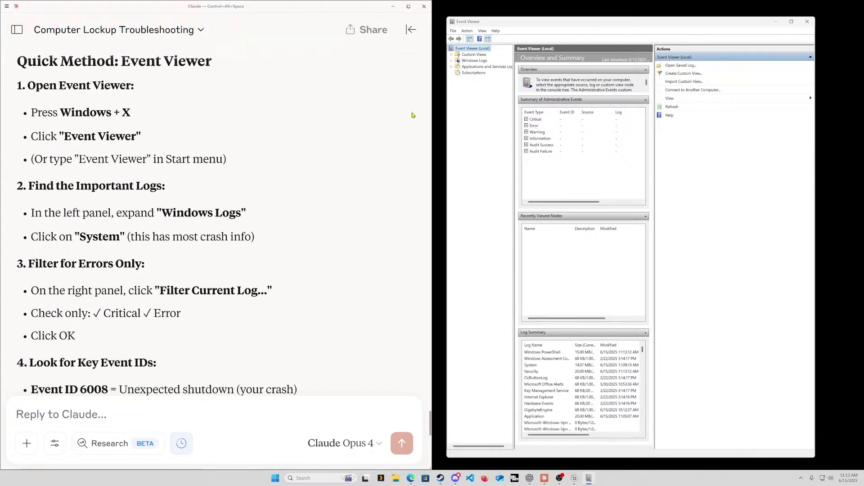
left_click(451, 61)
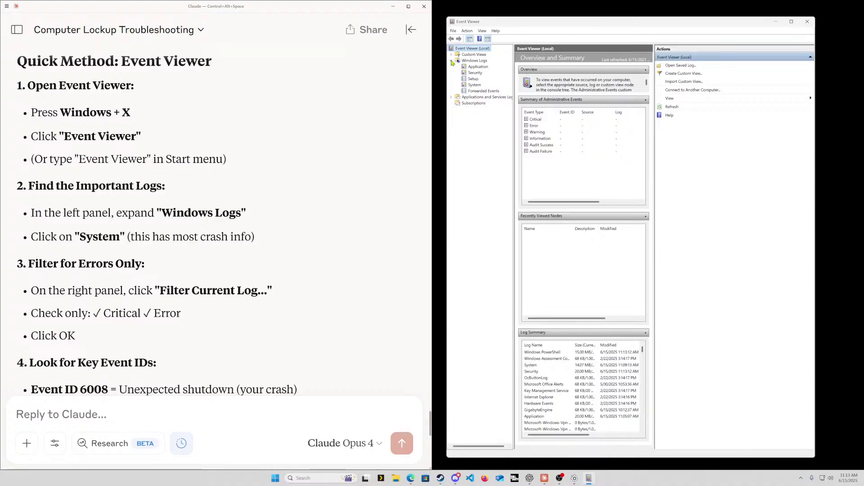
left_click(475, 84)
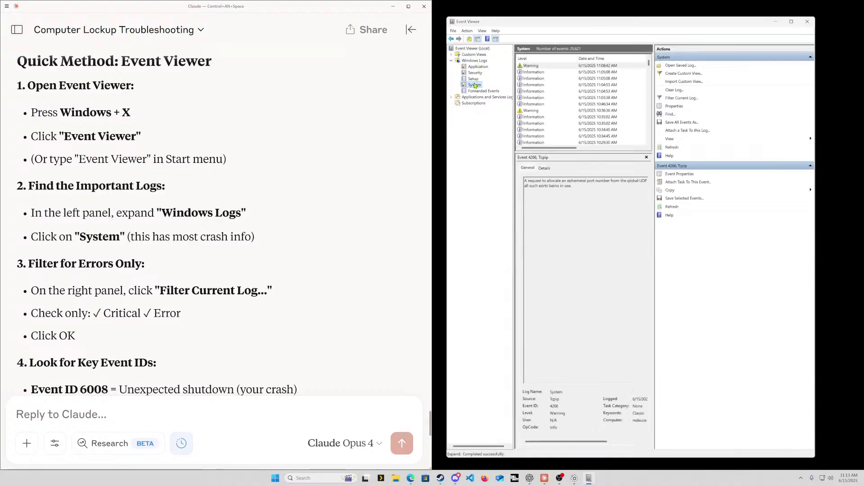
Filter the System log to show only Critical and Error level events
scroll(328, 231, "down", 1)
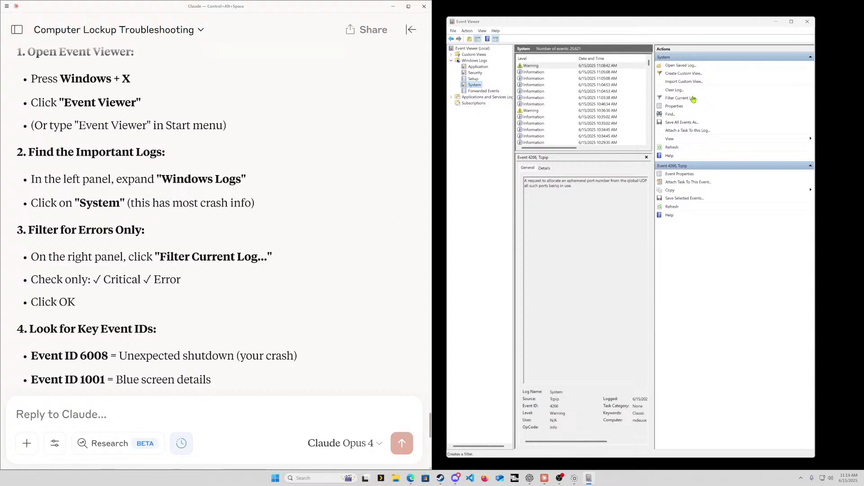
left_click(677, 99)
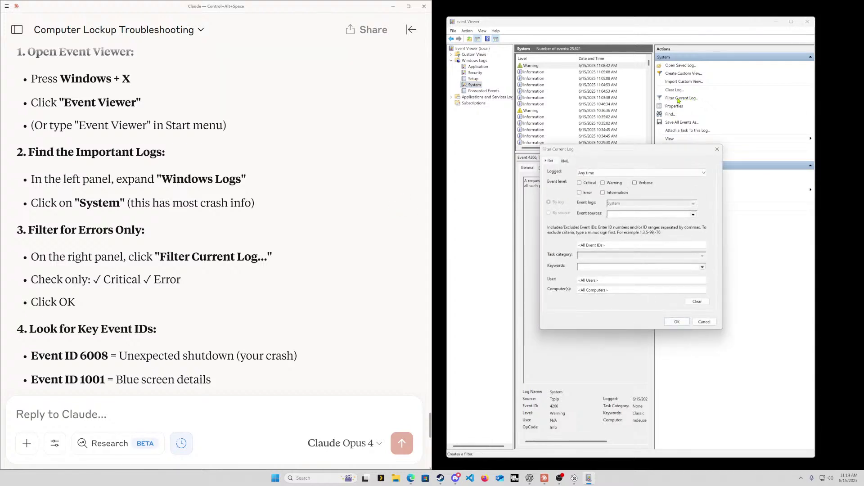
left_click(580, 182)
left_click(677, 322)
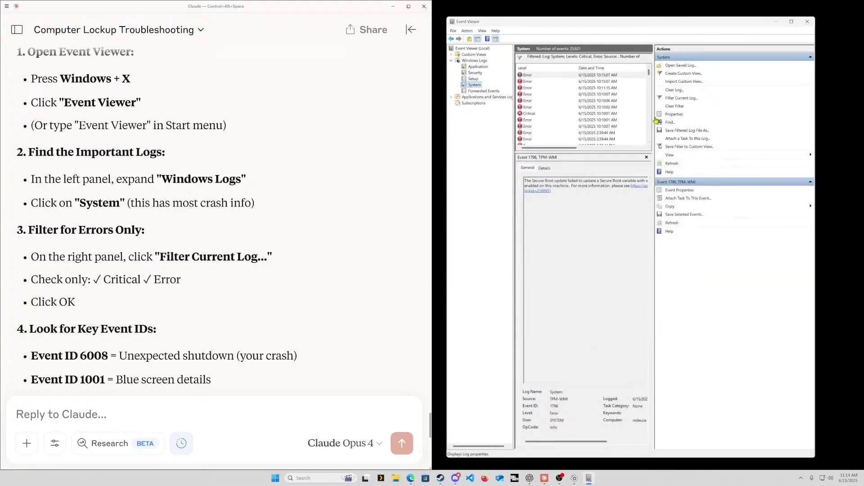
Make room for the event list's Source and Event ID columns by widening Event Viewer and its list and narrowing the Claude window
left_click_drag(655, 119, 727, 144)
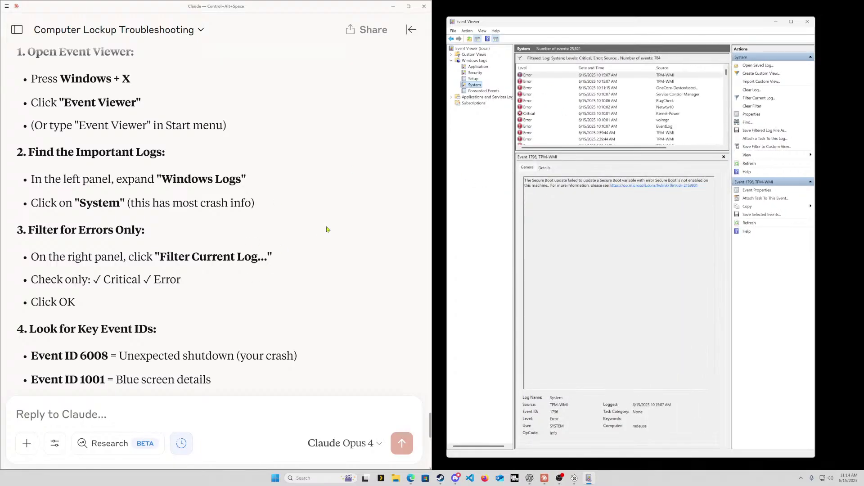
scroll(309, 234, "down", 3)
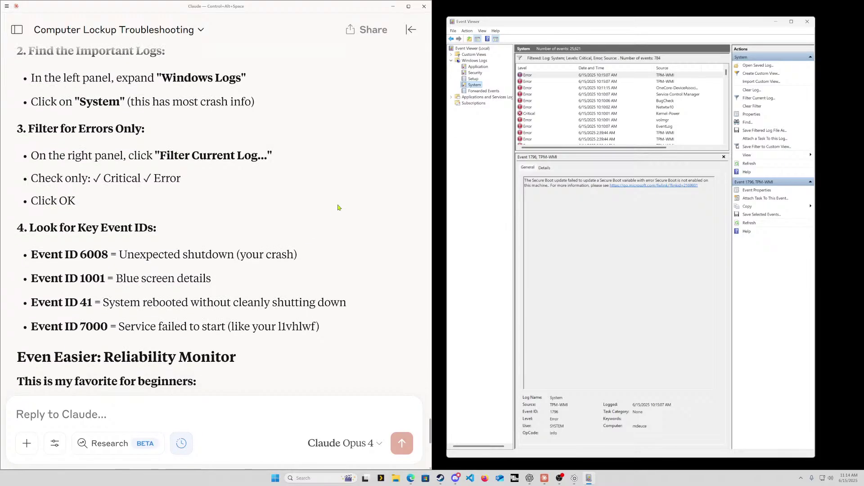
scroll(340, 212, "down", 1)
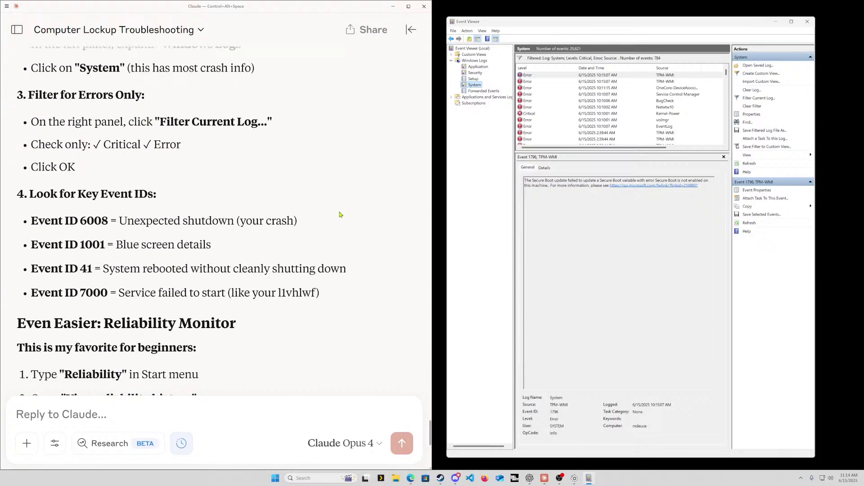
scroll(368, 177, "down", 2)
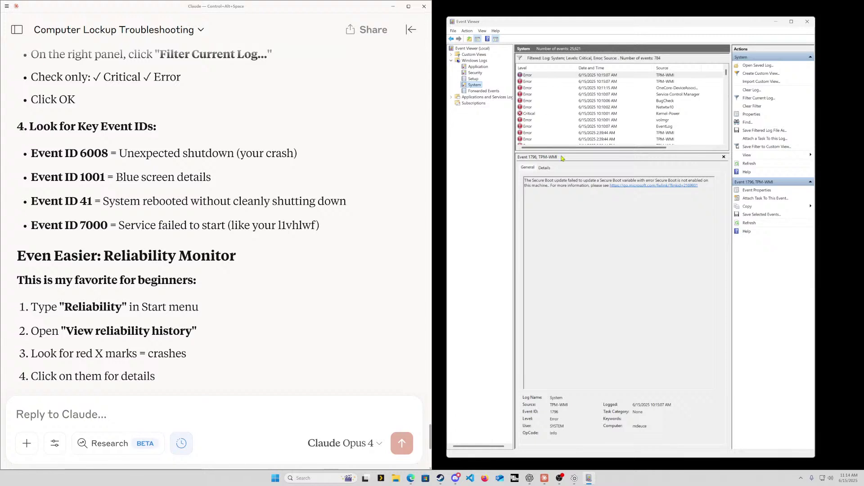
scroll(560, 148, "right", 2)
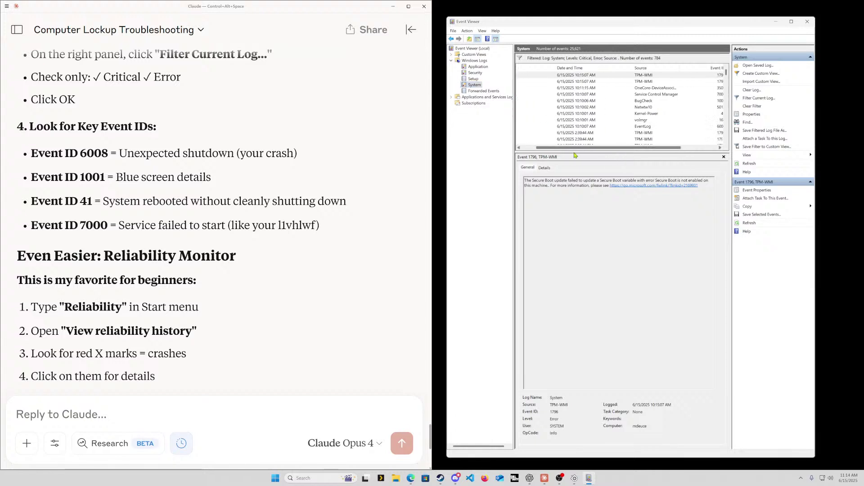
scroll(558, 150, "left", 2)
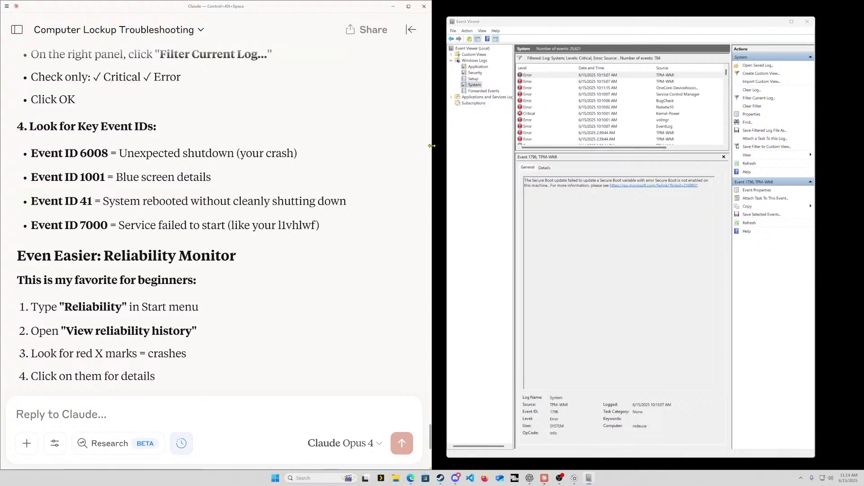
left_click_drag(432, 146, 345, 160)
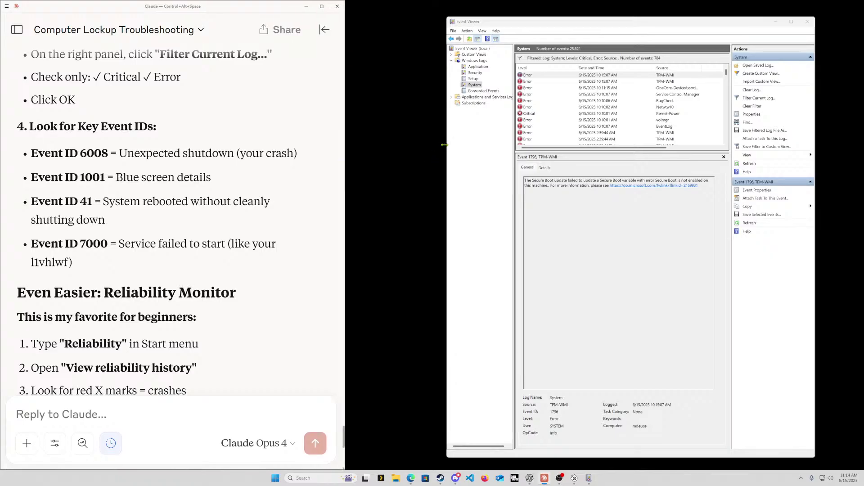
left_click_drag(446, 147, 364, 161)
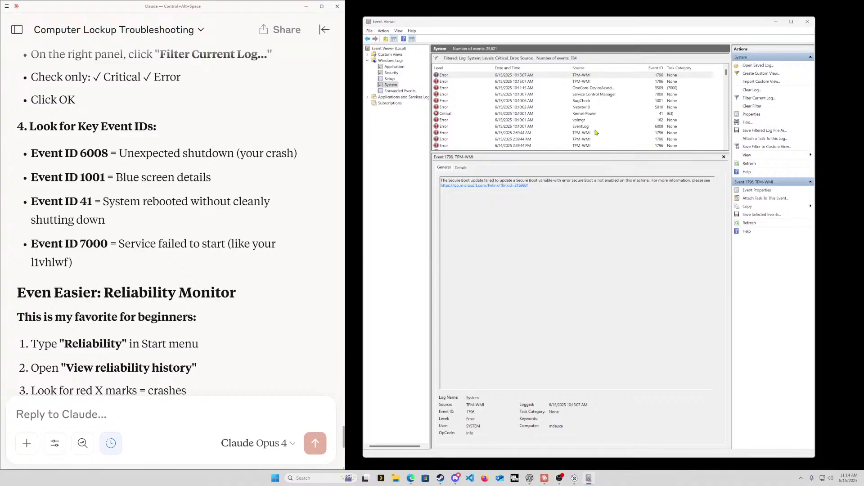
Examine the filtered events with IDs 6008, 41 and 1796, comparing them with the guide's key event IDs
left_click(581, 128)
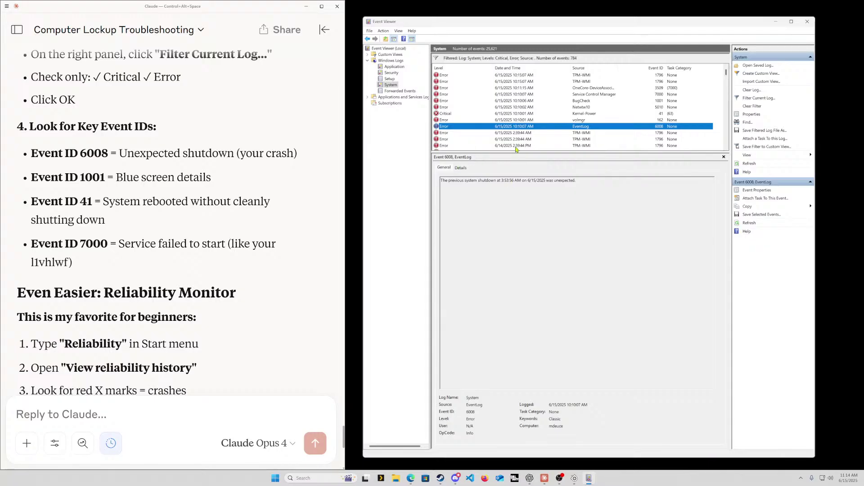
left_click(448, 115)
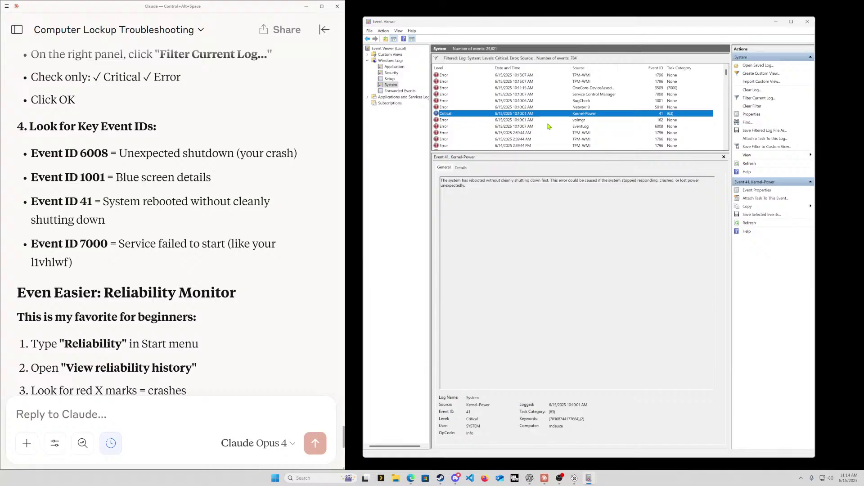
left_click(498, 134)
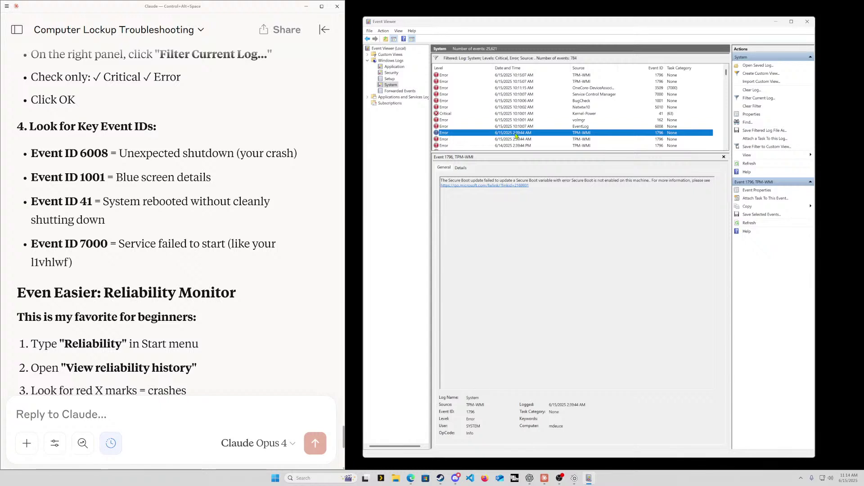
scroll(562, 132, "down", 1)
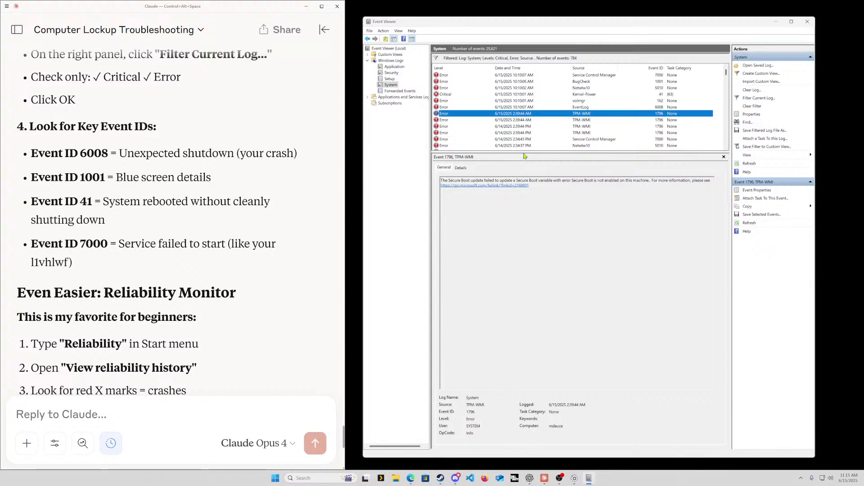
scroll(543, 135, "down", 4)
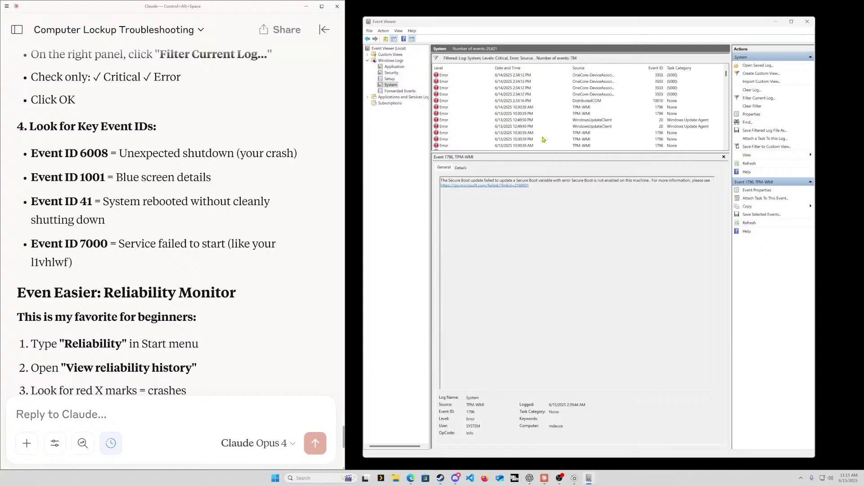
scroll(543, 140, "up", 5)
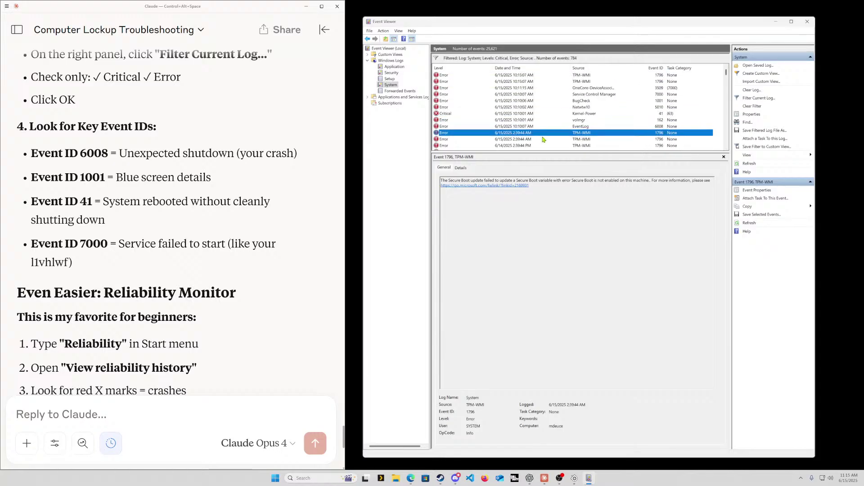
scroll(547, 137, "down", 3)
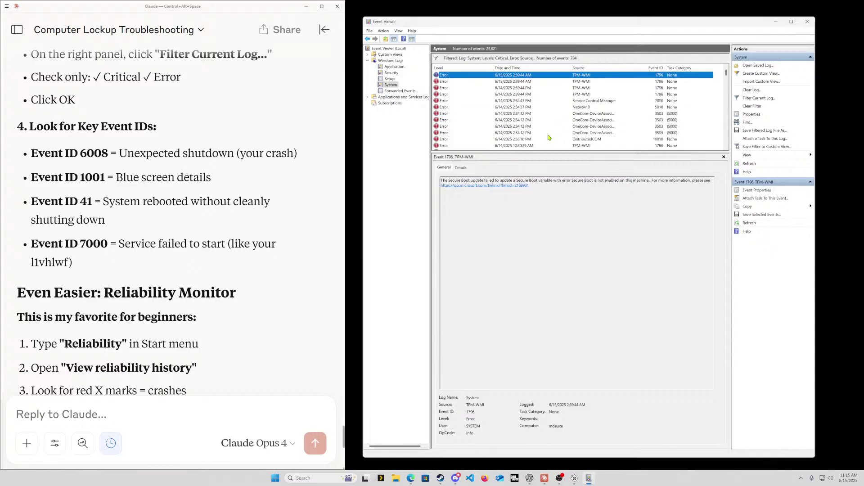
scroll(550, 137, "up", 3)
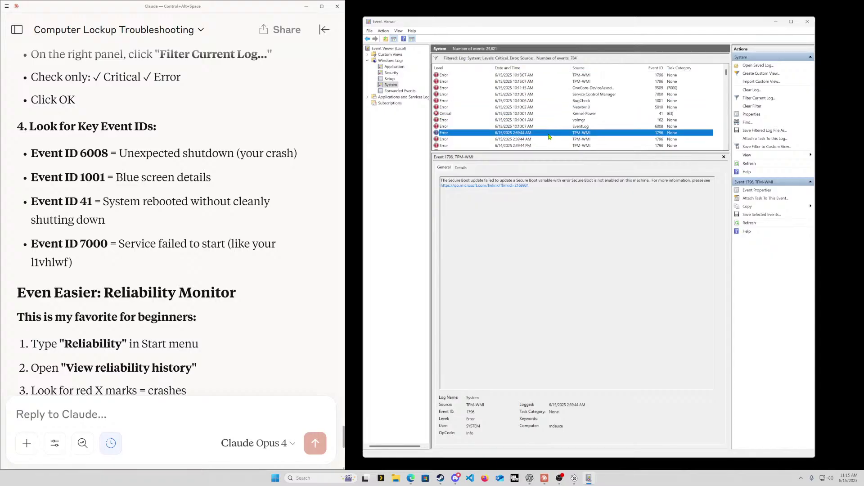
Minimize Event Viewer and go to the Reliability Monitor section of Claude's guide
scroll(301, 266, "down", 1)
scroll(300, 266, "down", 3)
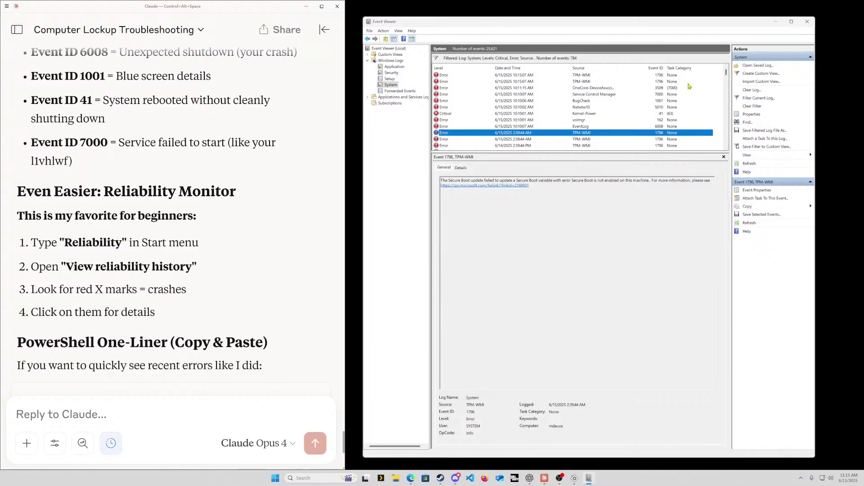
left_click(776, 21)
scroll(266, 218, "down", 3)
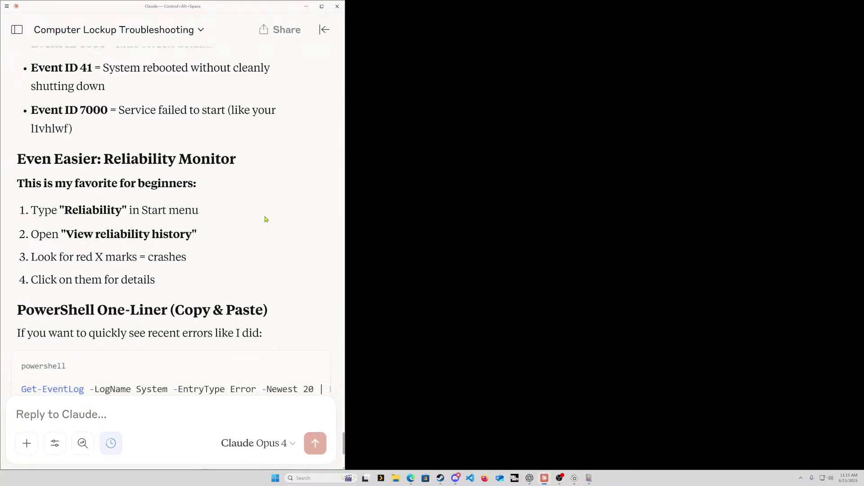
left_click(276, 478)
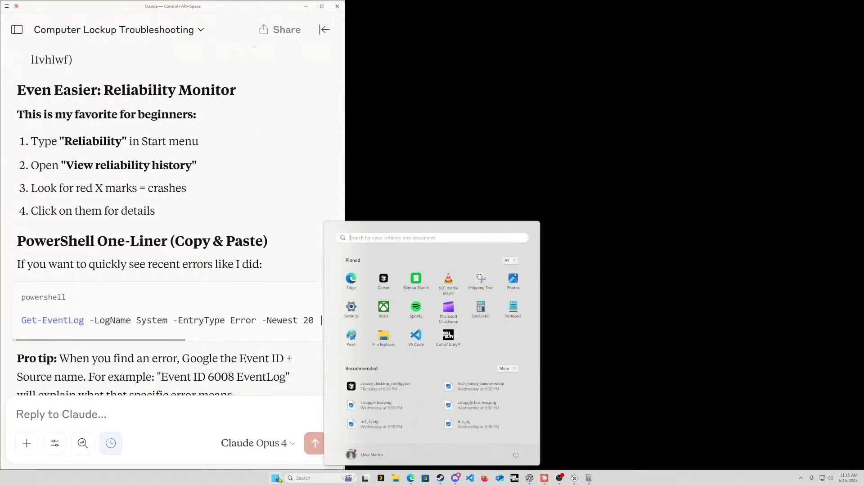
type("relia")
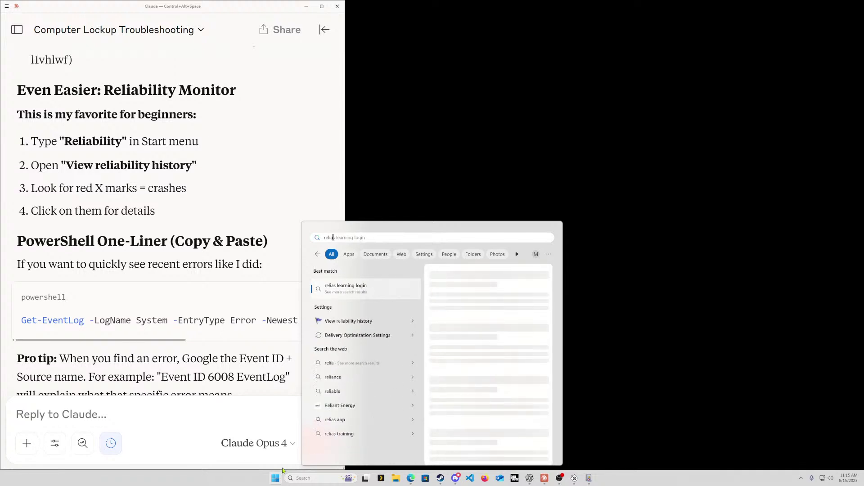
key("BackSpace")
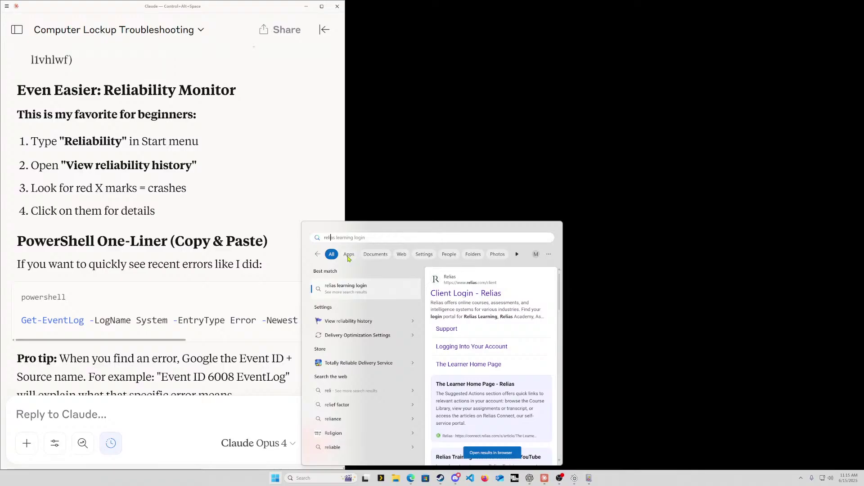
Copy "Reliability" from Claude's guide, search Windows for it, and open View reliability history
double_click(77, 140)
key("ctrl+c")
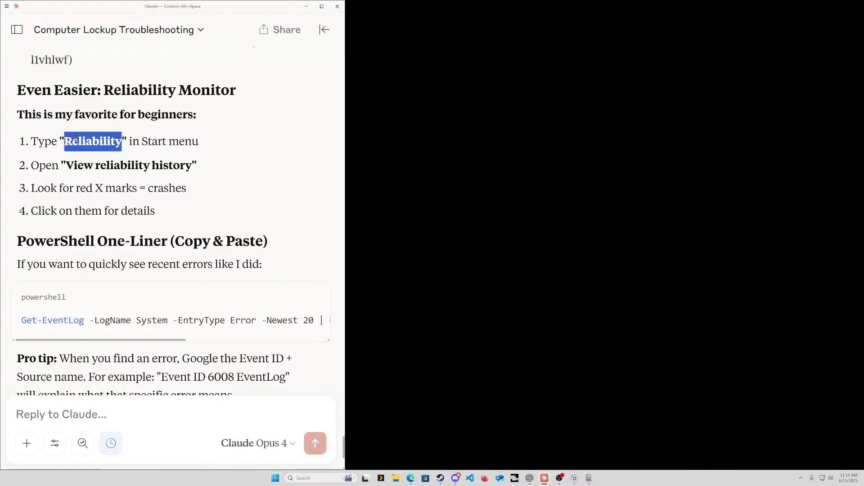
left_click(275, 480)
key("ctrl+v")
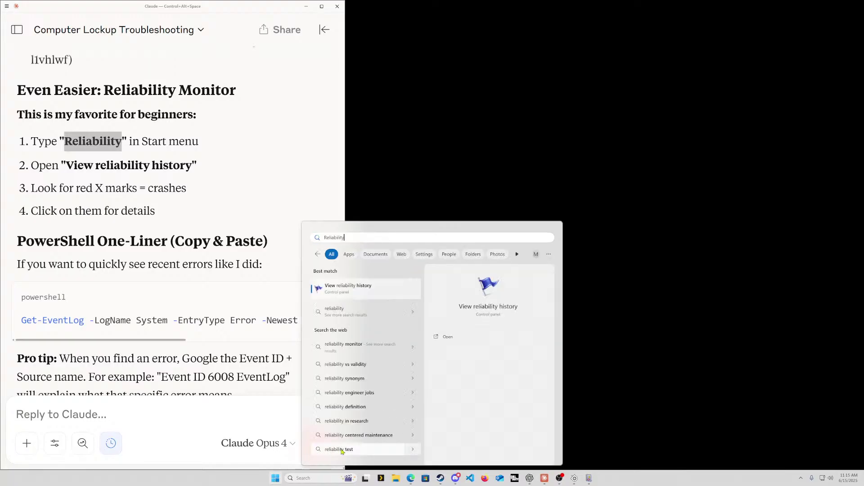
left_click(356, 288)
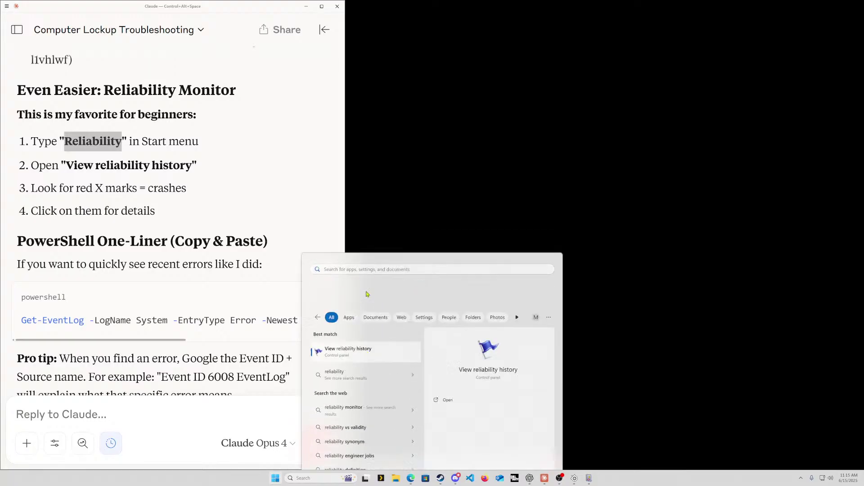
Place the Reliability Monitor window beside the Claude conversation and enlarge it to fill the free desktop space
left_click_drag(369, 135, 476, 21)
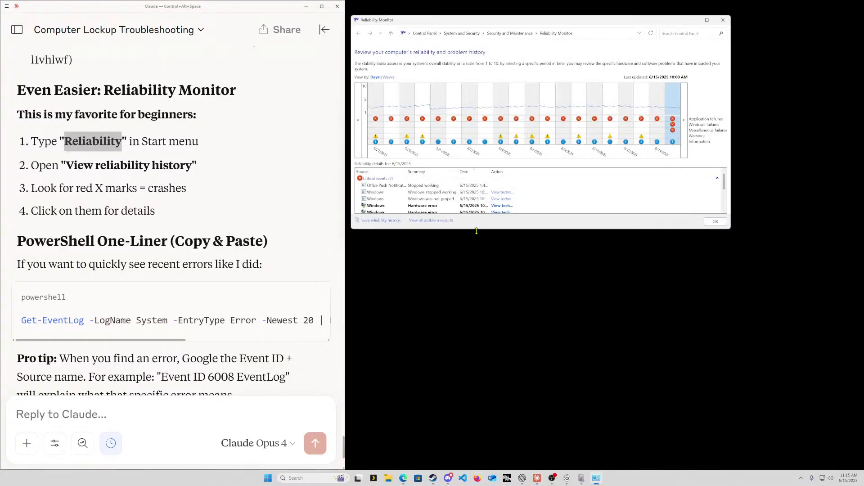
left_click_drag(475, 230, 475, 462)
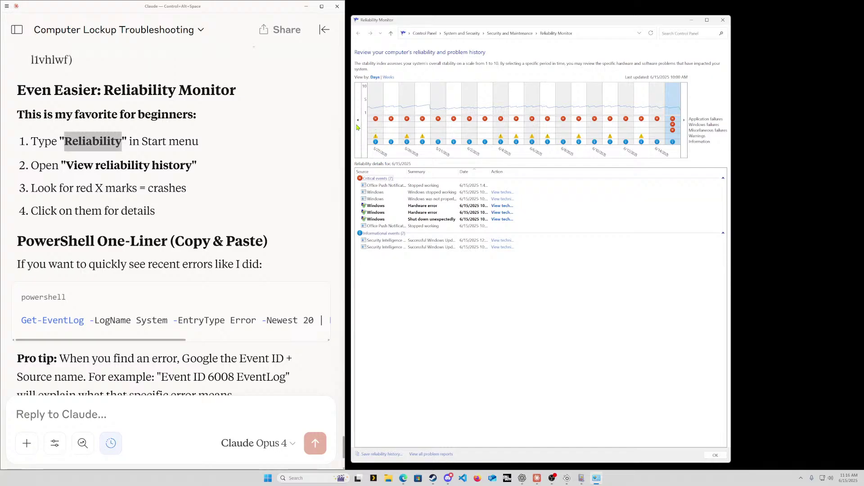
left_click_drag(730, 92, 863, 92)
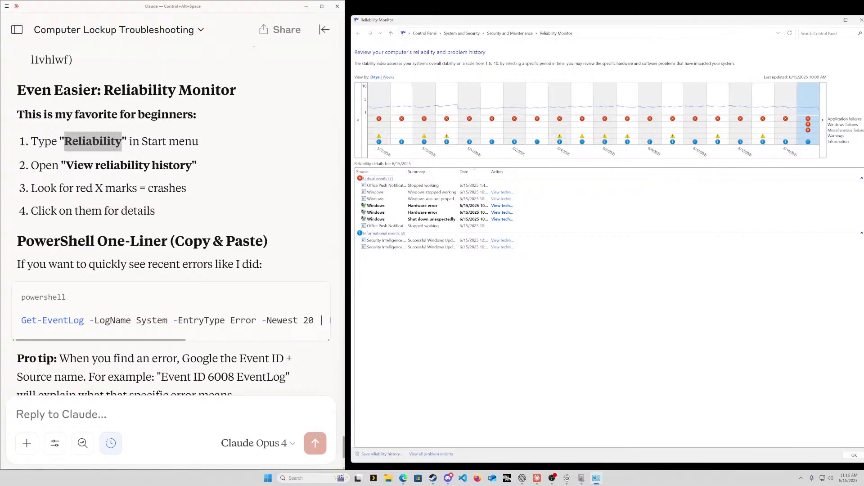
Browse the reliability chart's earlier and more recent days, and examine the event details for 5/19/2025
left_click(357, 121)
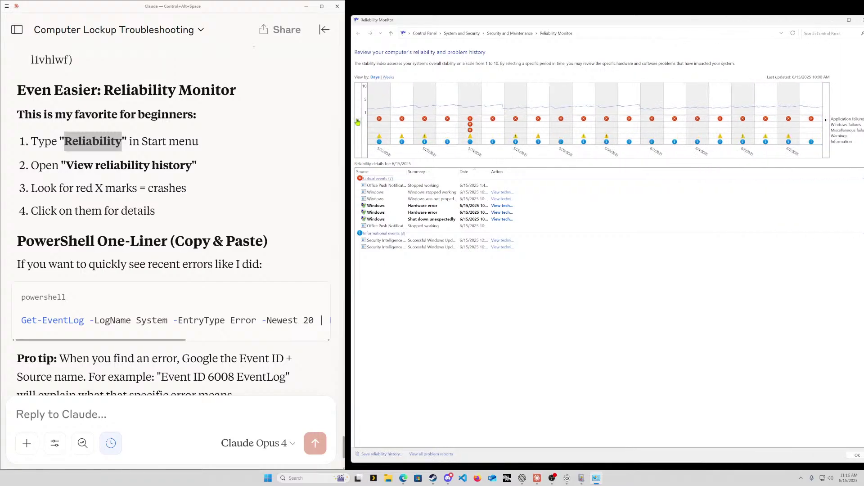
left_click(358, 121)
left_click(357, 121)
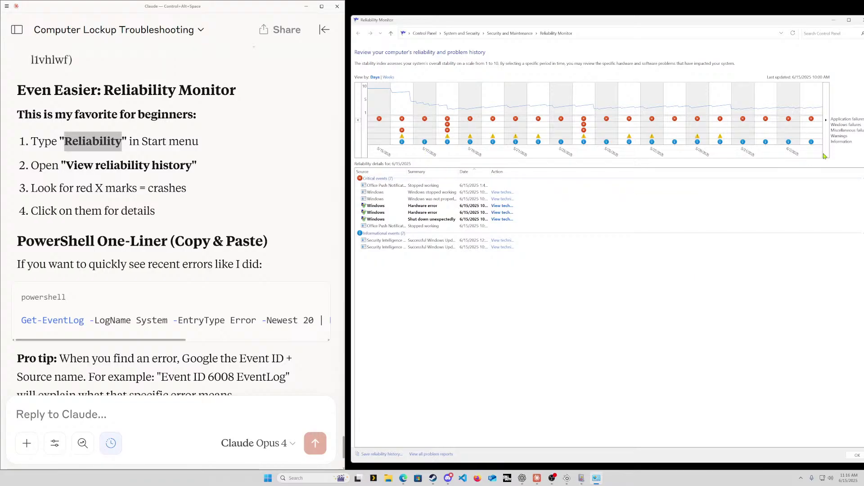
left_click(826, 120)
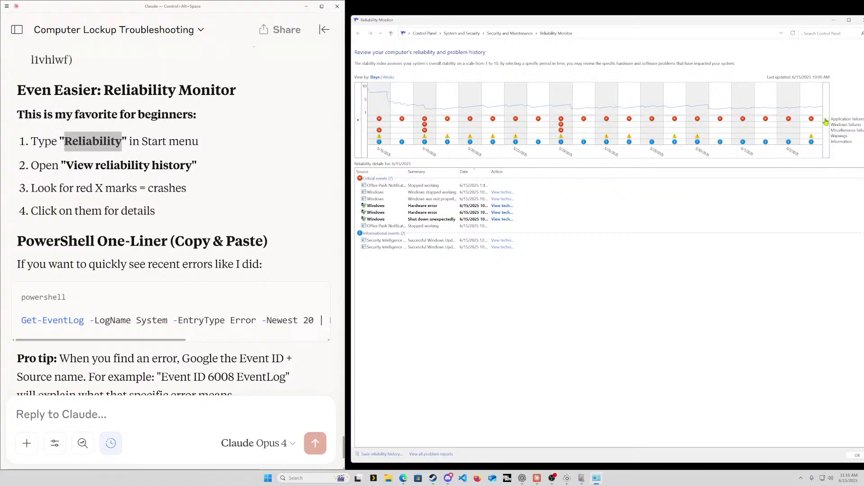
left_click(448, 122)
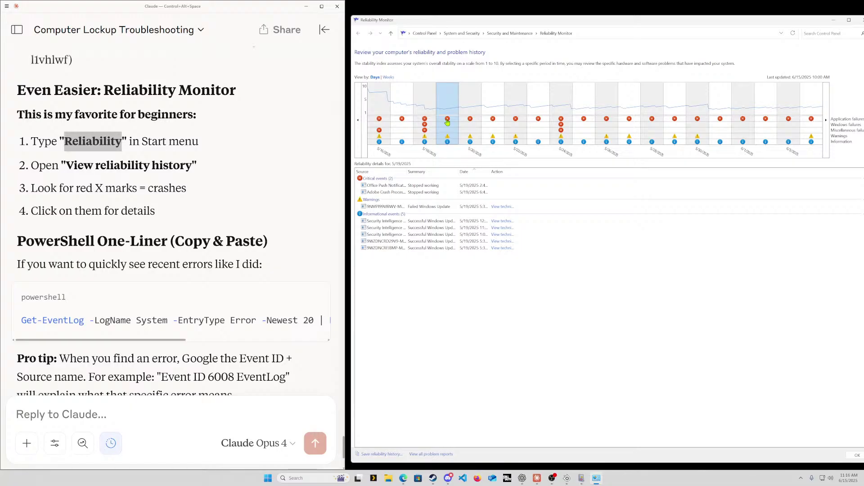
left_click(827, 121)
left_click(827, 120)
left_click(827, 120)
left_click(827, 120)
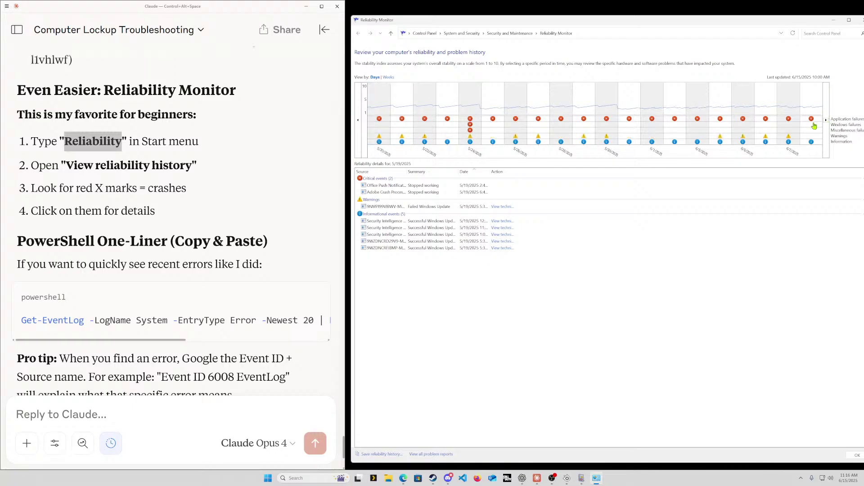
Browse the reliability chart back to the days around 5/19/2025 and read on to the PowerShell section of Claude's guide
left_click(358, 121)
left_click(357, 120)
left_click(358, 121)
left_click(358, 121)
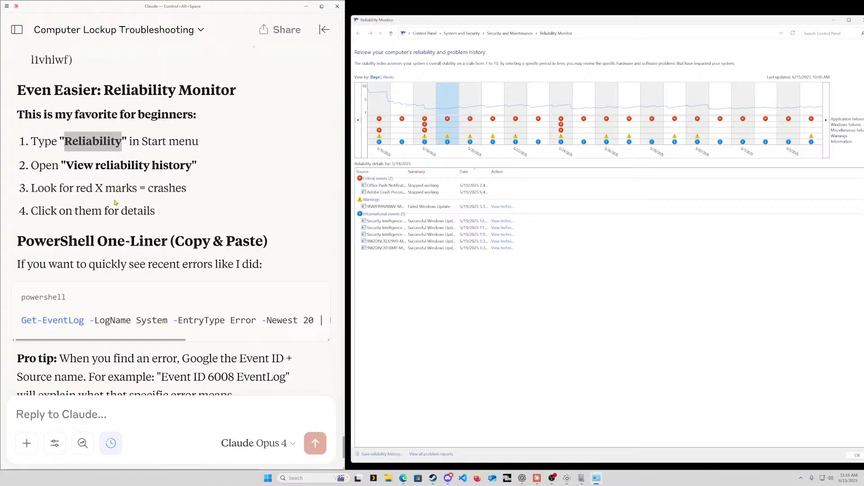
scroll(210, 189, "down", 3)
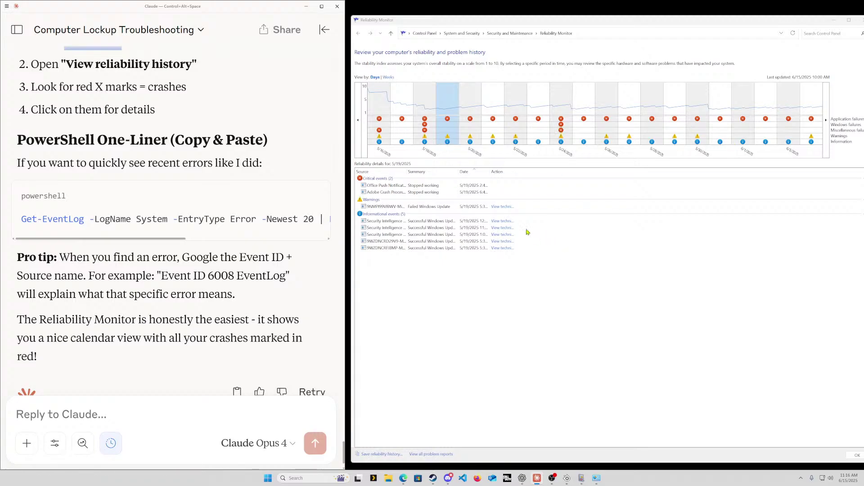
Widen the Action column, view the first Security Intelligence update's technical details, and minimize the window from Security and Maintenance
left_click_drag(519, 179, 546, 178)
left_click(544, 185)
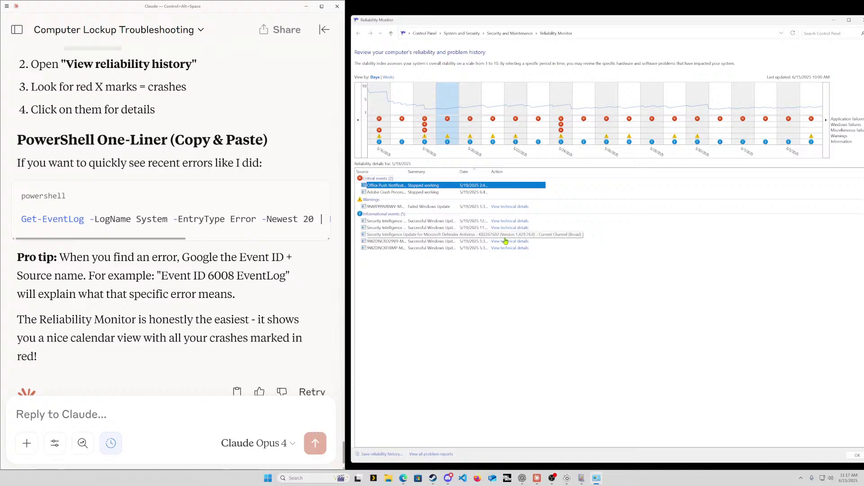
left_click(514, 222)
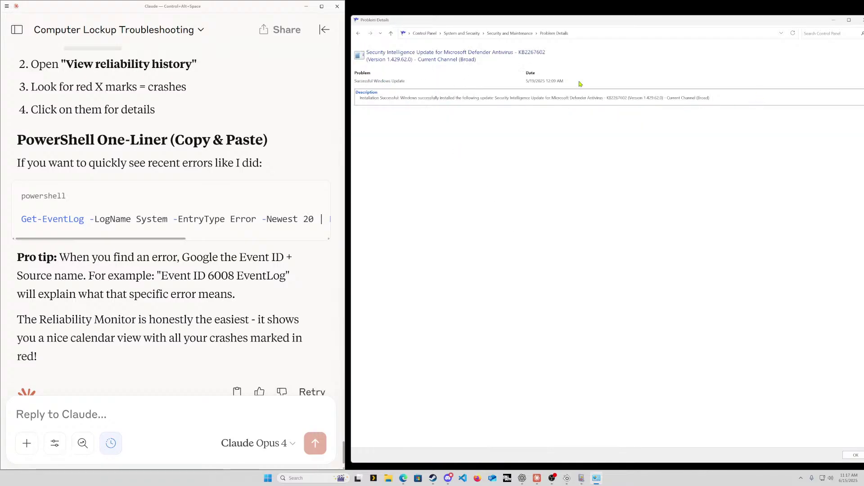
left_click(391, 33)
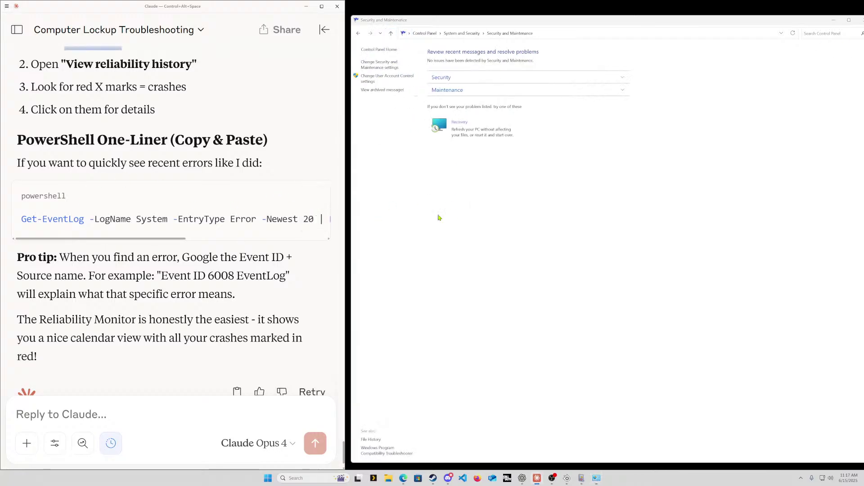
left_click(833, 21)
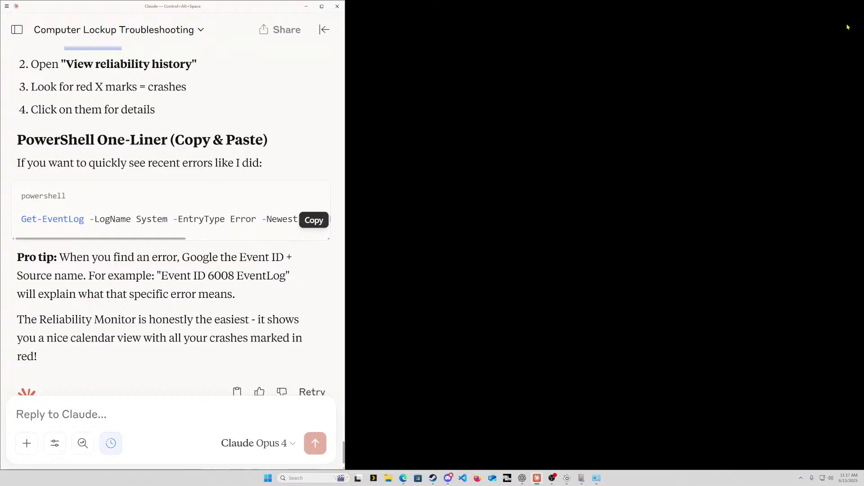
Open Windows PowerShell, place its window beside the Claude conversation, and enlarge it
key("super")
type("powershell")
key("Escape")
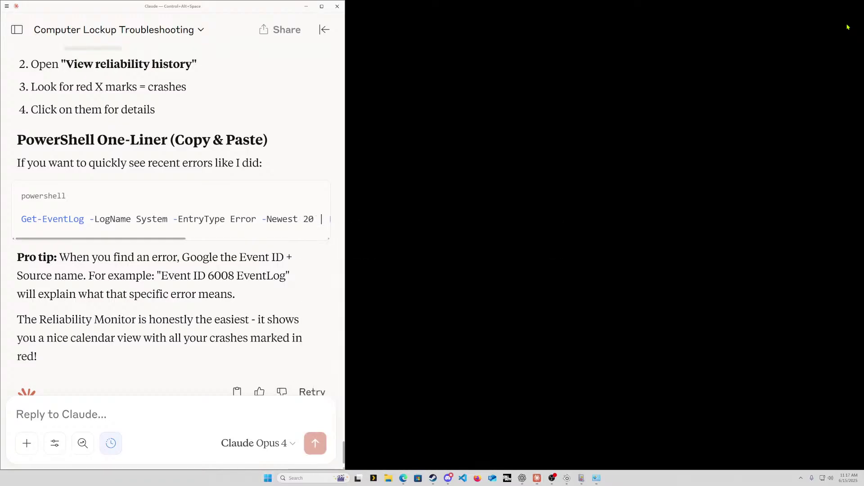
left_click_drag(335, 25, 675, 51)
scroll(719, 65, "up", 5)
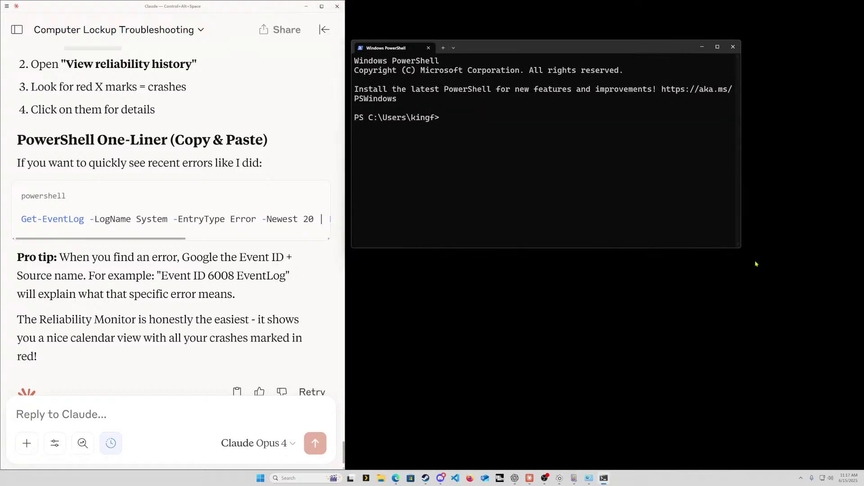
left_click_drag(740, 248, 789, 365)
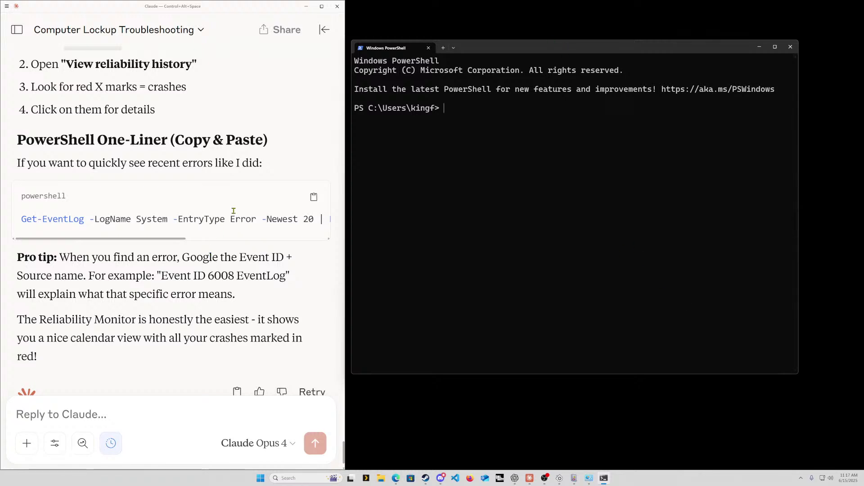
Run Claude's Get-EventLog one-liner for the newest 20 System errors in PowerShell and review its output from the first entry in a maximized window
right_click(450, 110)
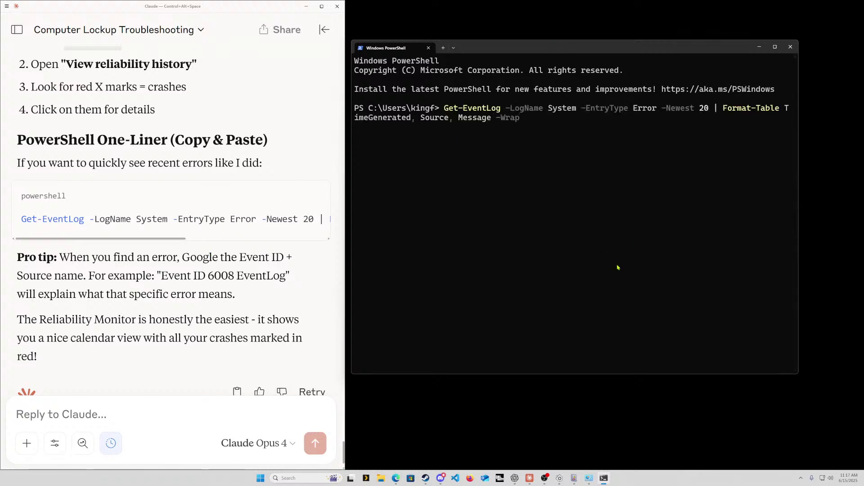
key("Return")
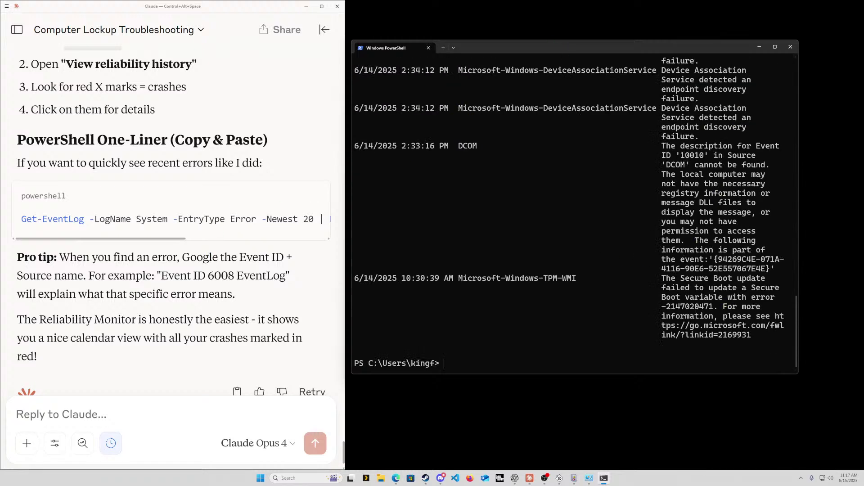
left_click(775, 53)
scroll(580, 203, "up", 15)
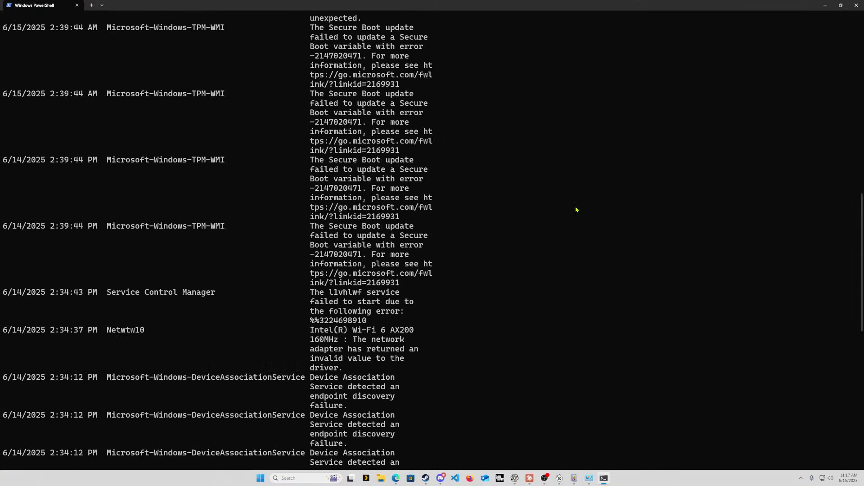
scroll(585, 211, "up", 20)
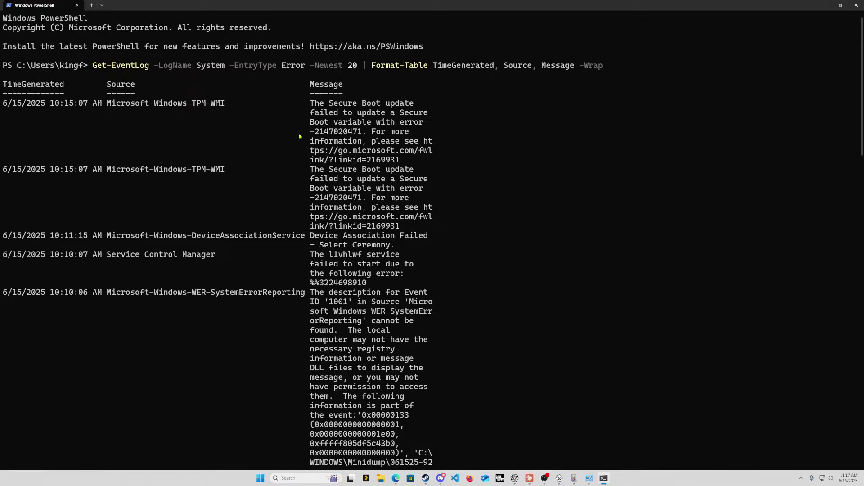
left_click_drag(311, 104, 444, 198)
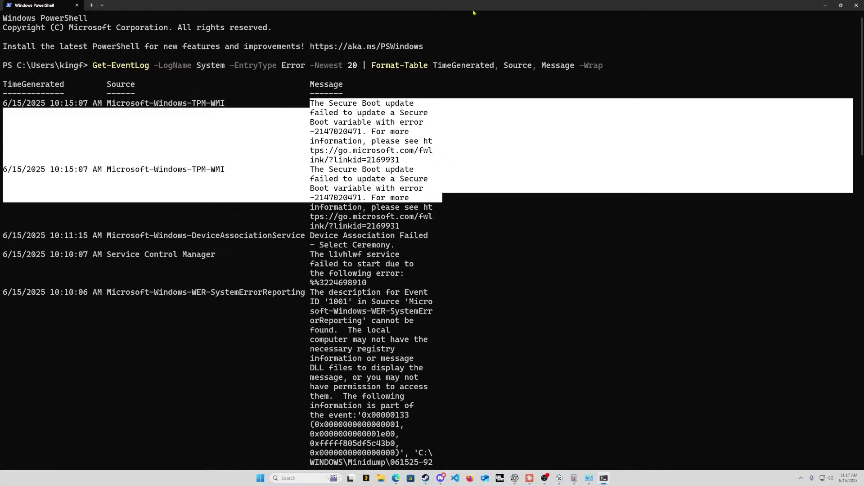
double_click(473, 13)
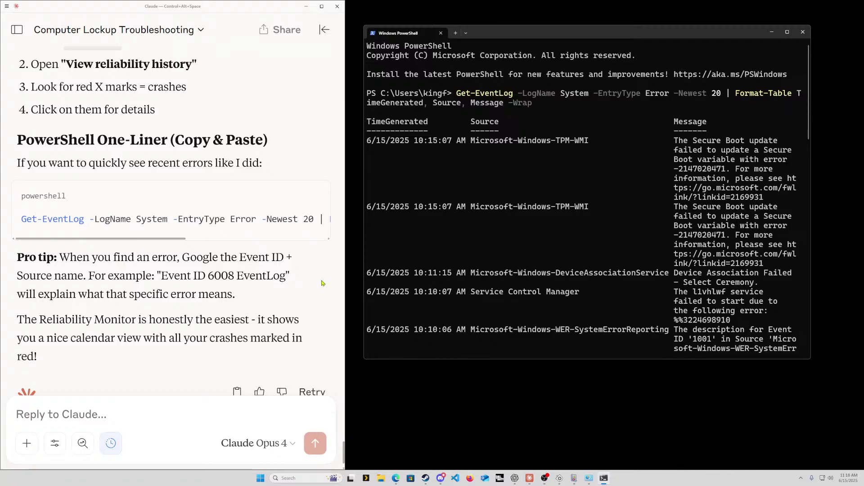
Review Claude's guide again, from the Event Viewer method through Reliability Monitor to the PowerShell one-liner and pro tip
scroll(301, 254, "down", 1)
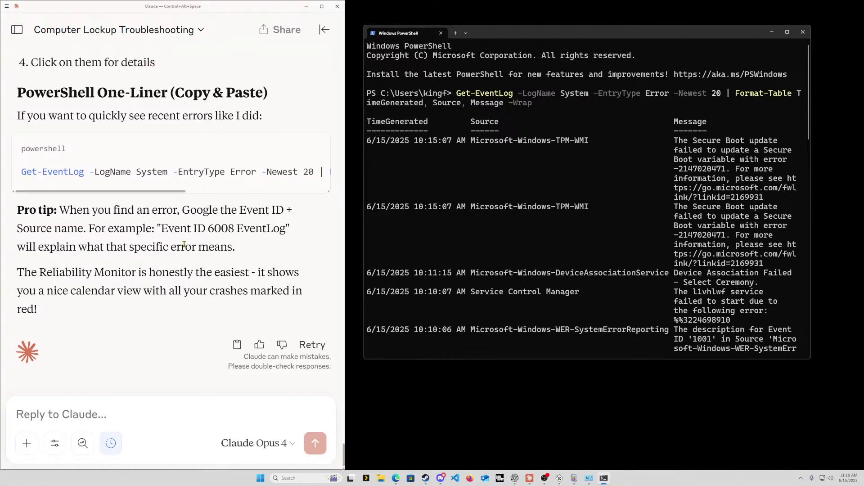
scroll(184, 244, "up", 12)
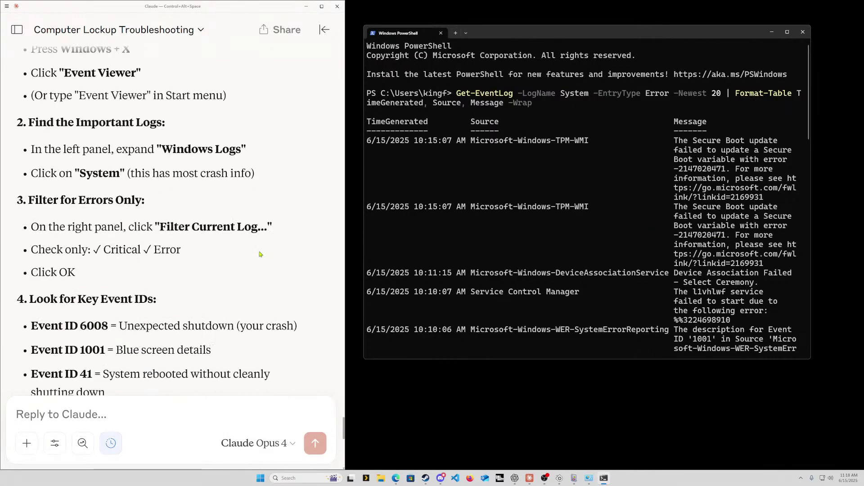
scroll(261, 254, "up", 4)
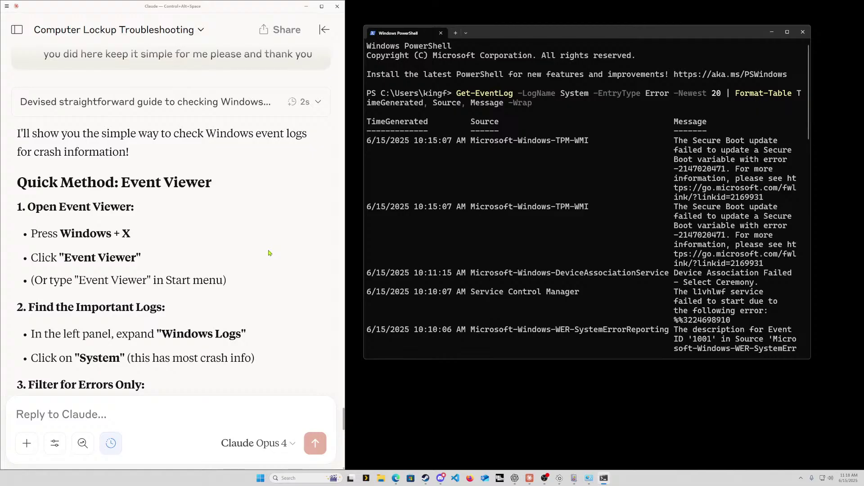
scroll(268, 253, "down", 12)
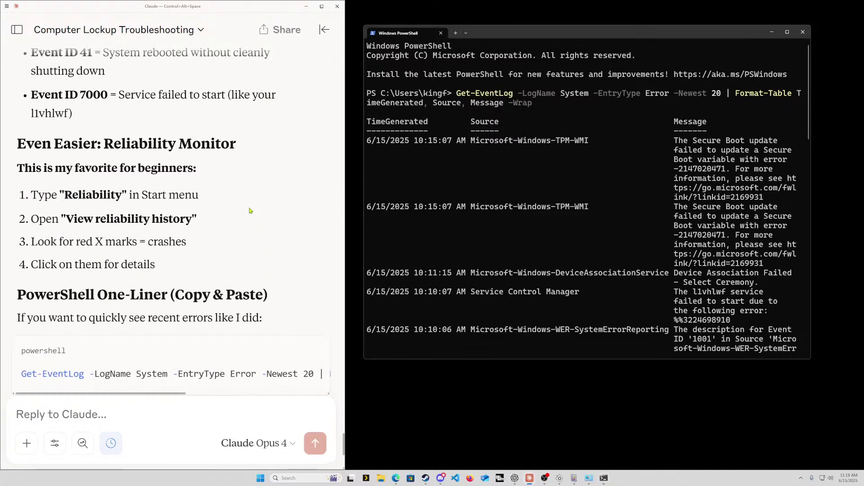
scroll(276, 220, "down", 4)
scroll(311, 294, "up", 7)
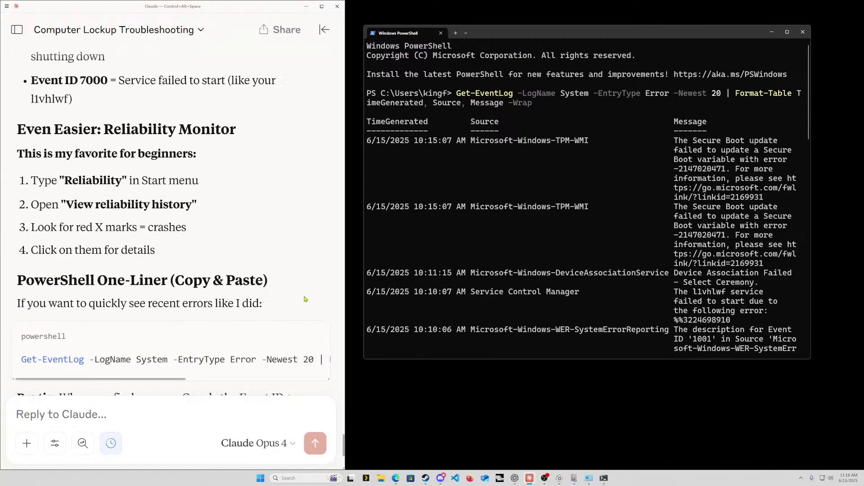
scroll(311, 292, "down", 9)
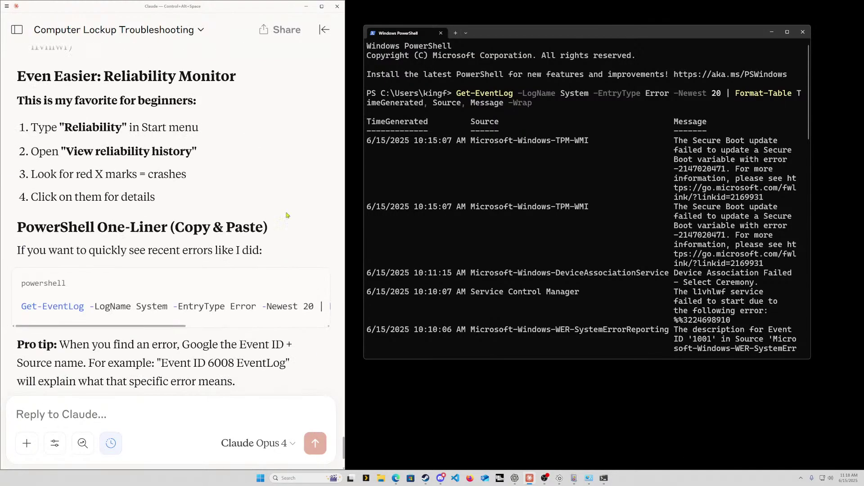
scroll(308, 284, "up", 2)
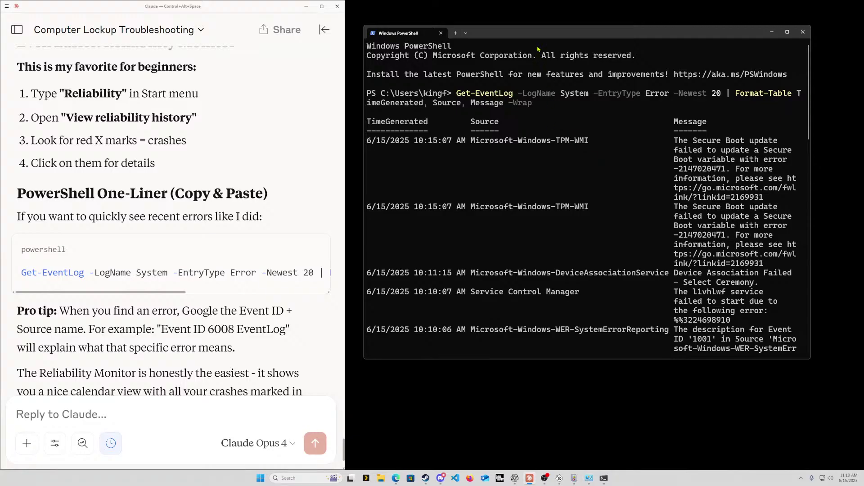
Minimize the Claude window and reposition the PowerShell window on the desktop
left_click_drag(528, 36, 558, 22)
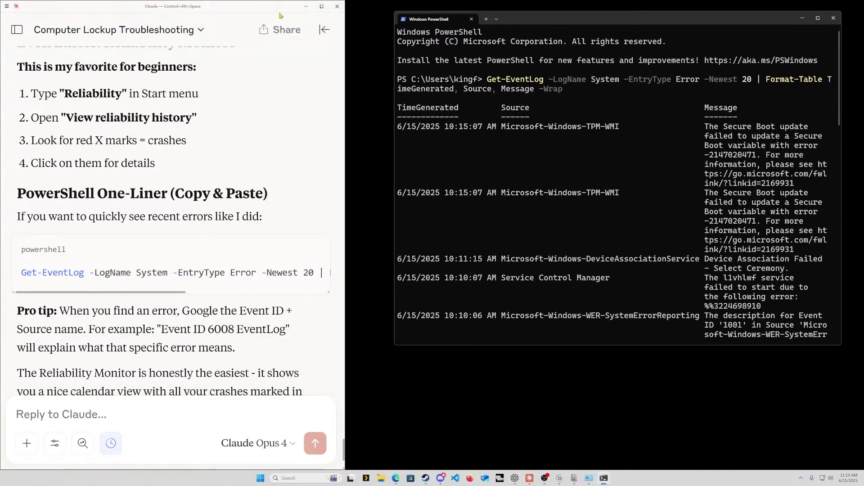
left_click_drag(254, 2, 464, 27)
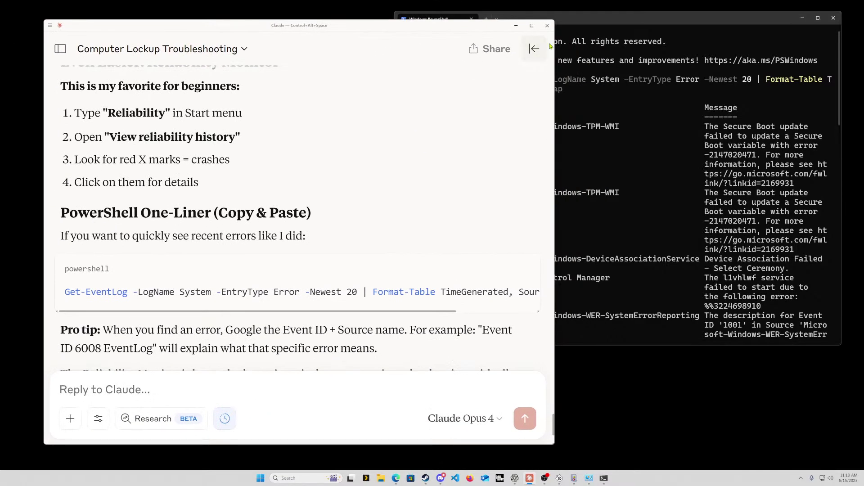
left_click(517, 28)
left_click_drag(585, 23, 559, 34)
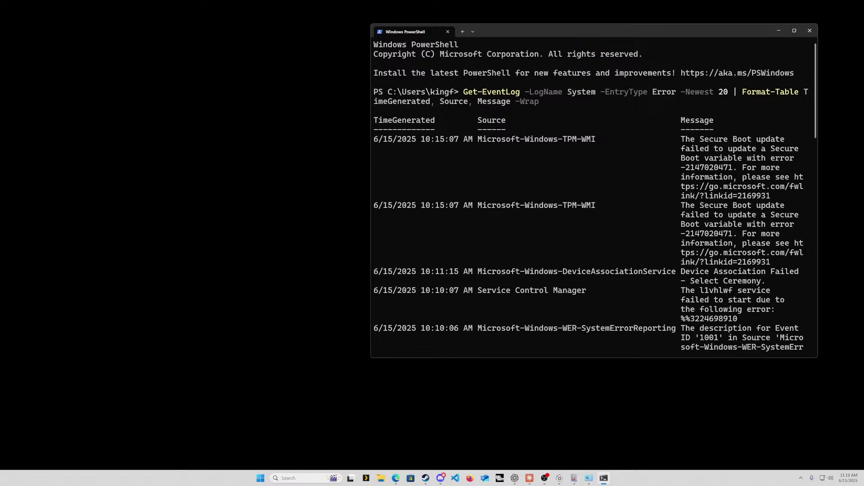